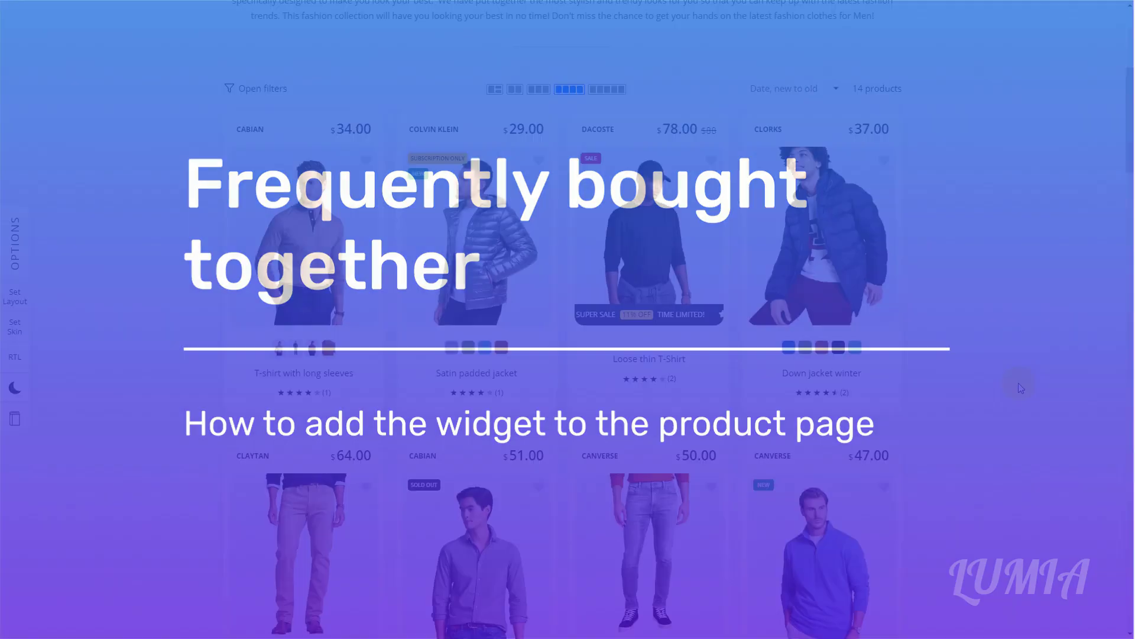
Step: Scroll the storefront product grid down to the Men's smooth jacket card
scroll(1016, 382, "down", 5)
mouse_move(844, 367)
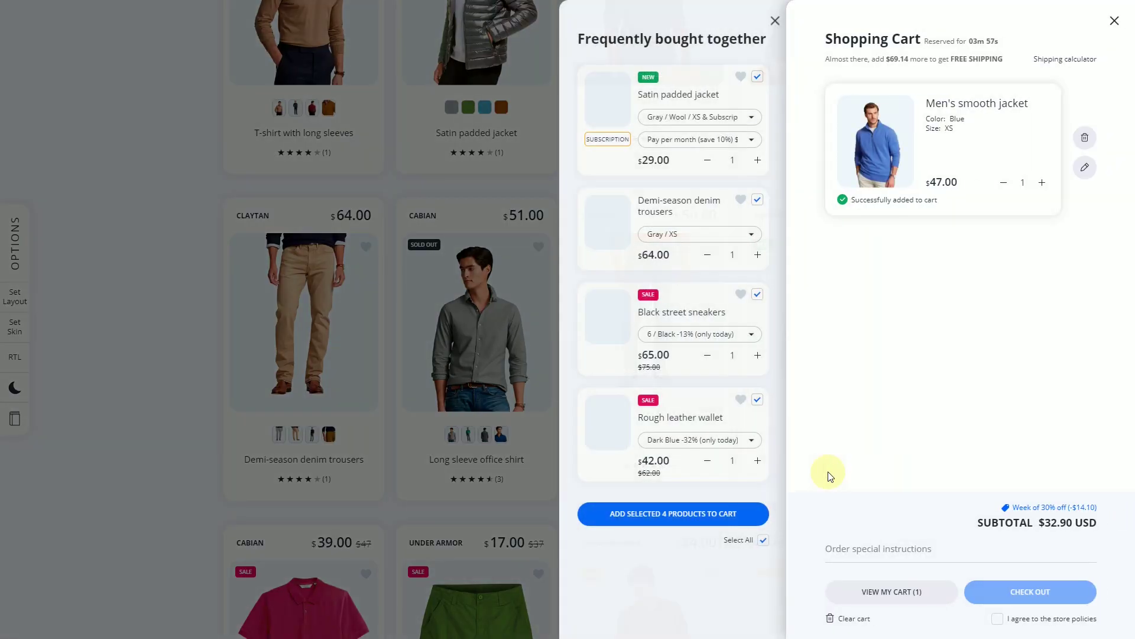
Step: Add the 4-product bundle to the cart, then the 5-product bundle from the Men's smooth jacket page
left_click(715, 512)
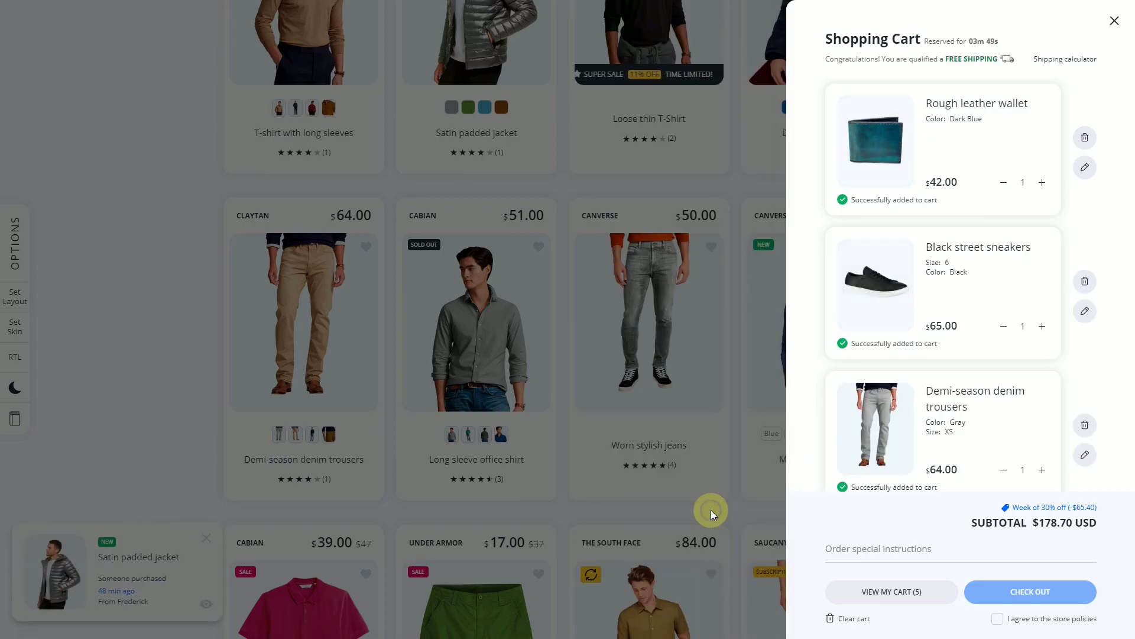
left_click(710, 509)
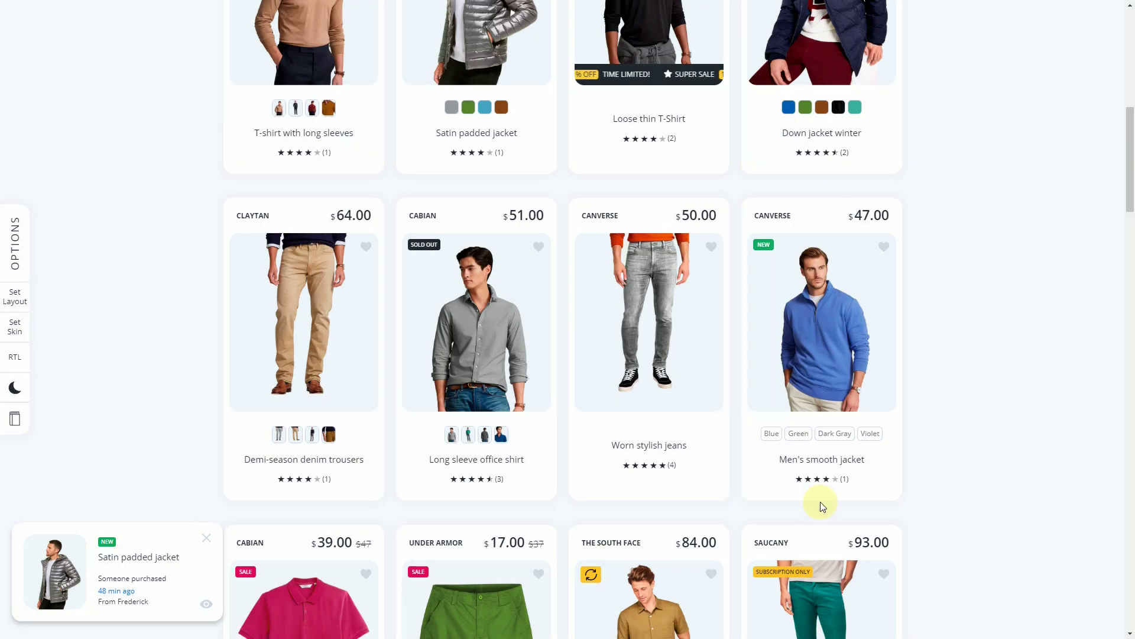
mouse_move(826, 485)
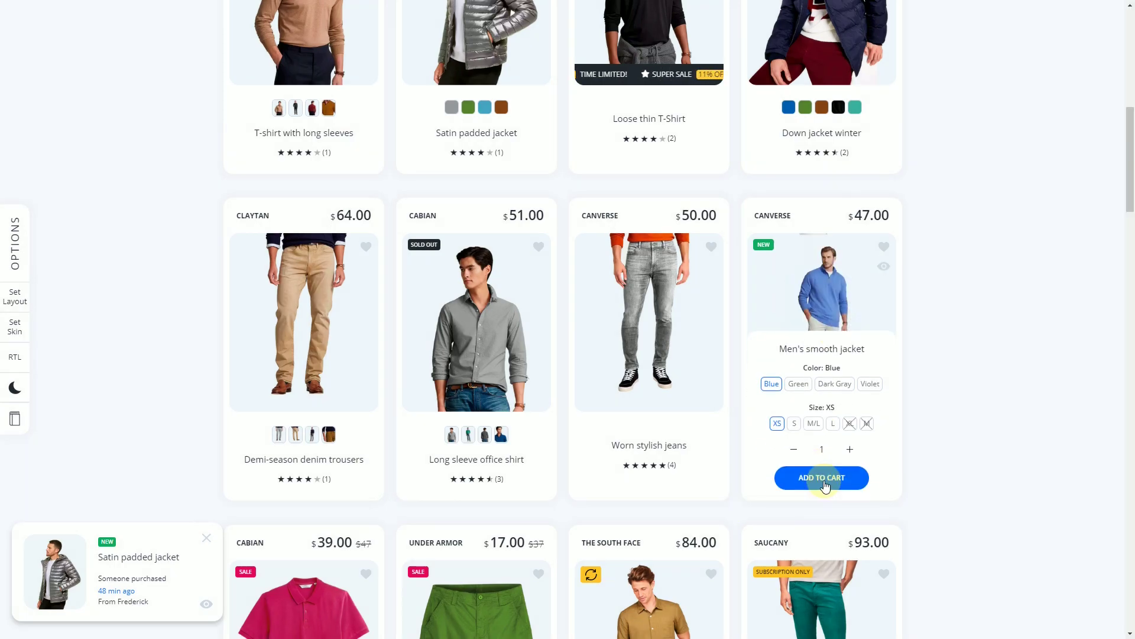
left_click(828, 293)
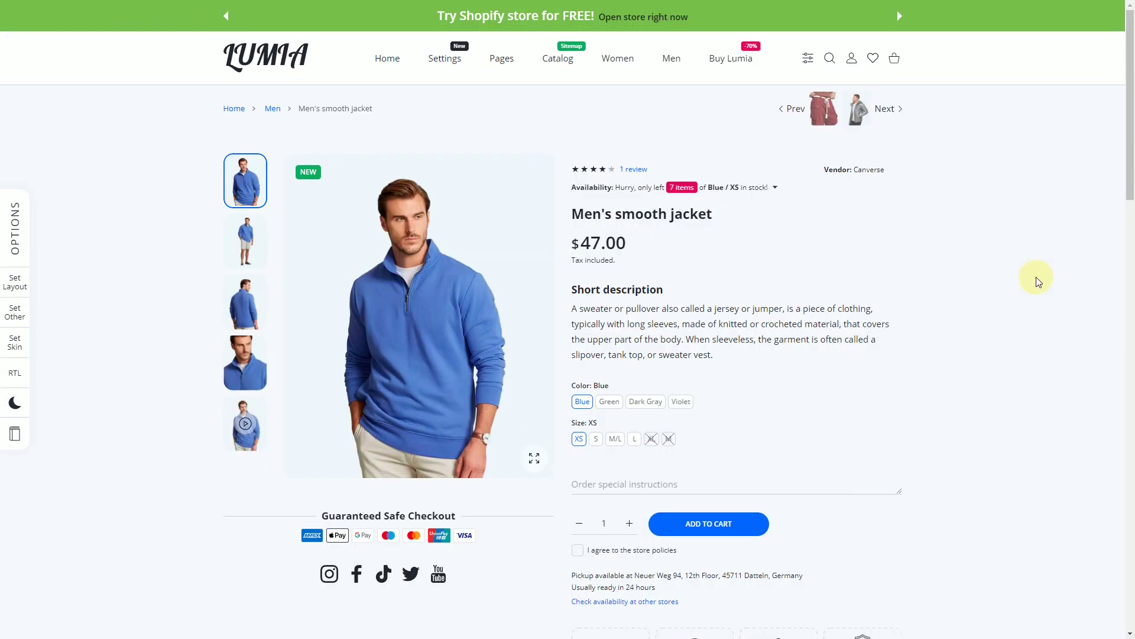
scroll(1035, 278, "down", 4)
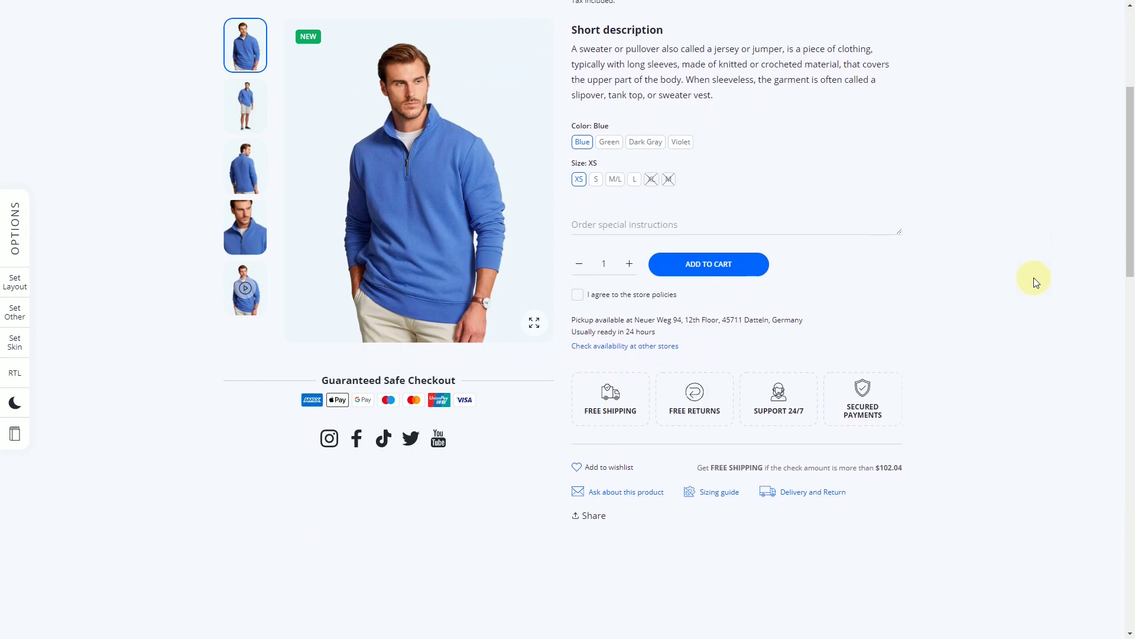
scroll(1034, 278, "down", 5)
scroll(1034, 278, "down", 3)
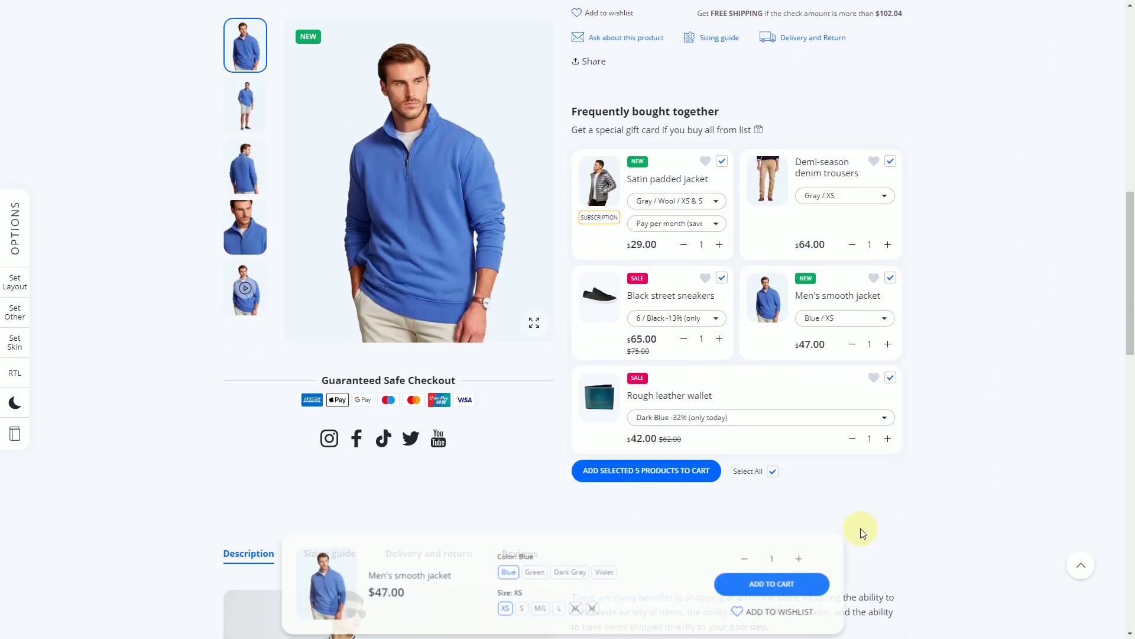
left_click(666, 472)
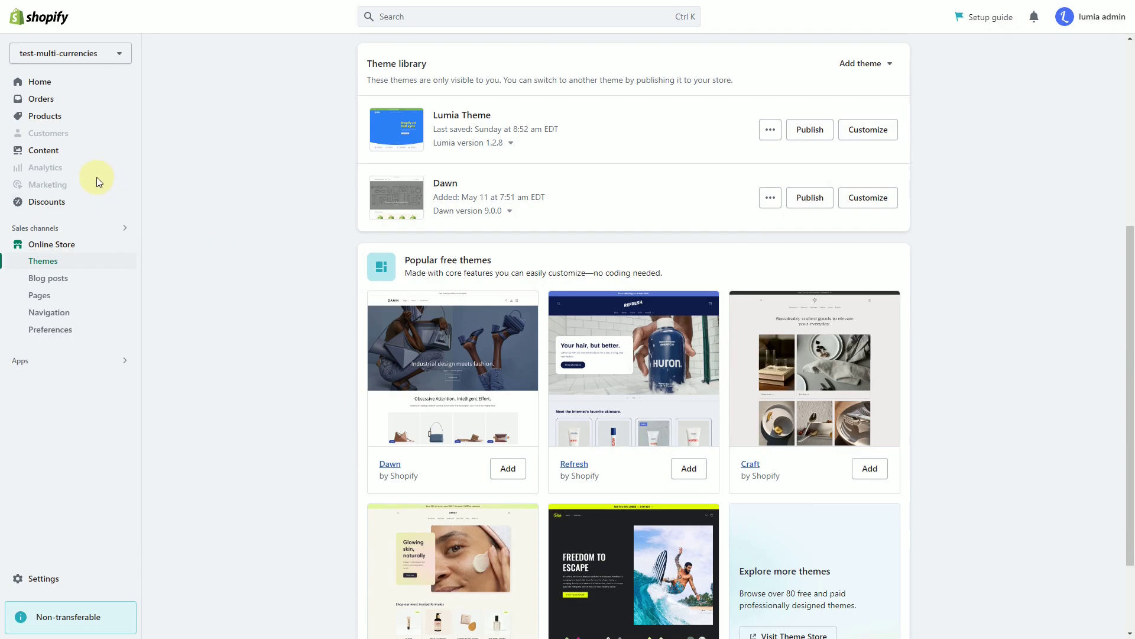
Step: Go from Content to Settings › Custom data › Collections metafield definitions
left_click(54, 153)
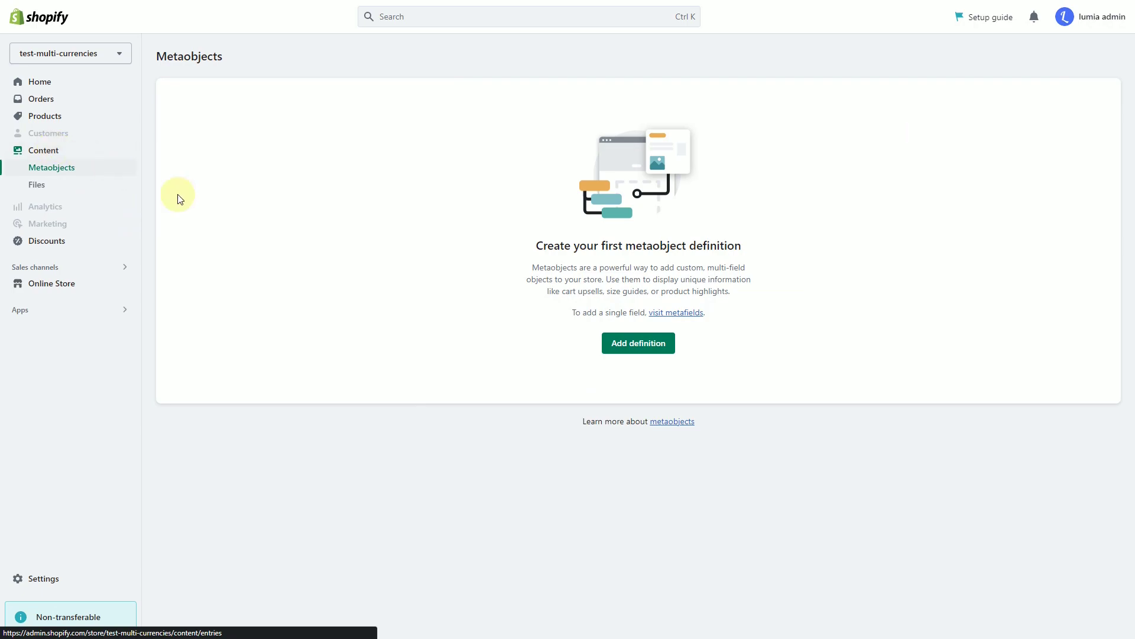
left_click(618, 343)
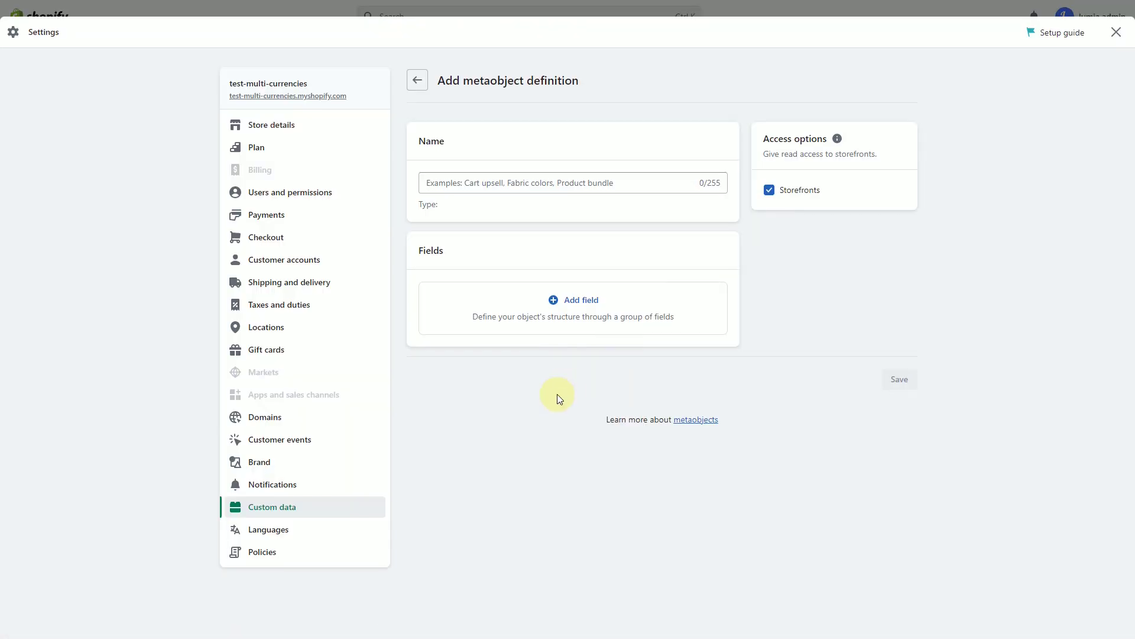
left_click(279, 509)
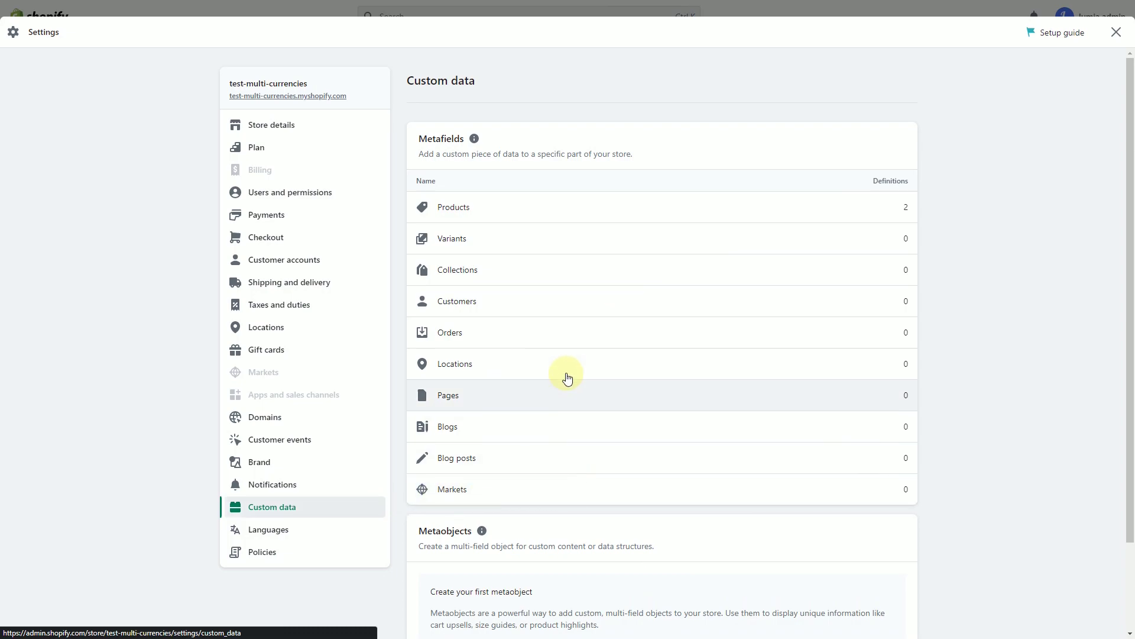
left_click(560, 273)
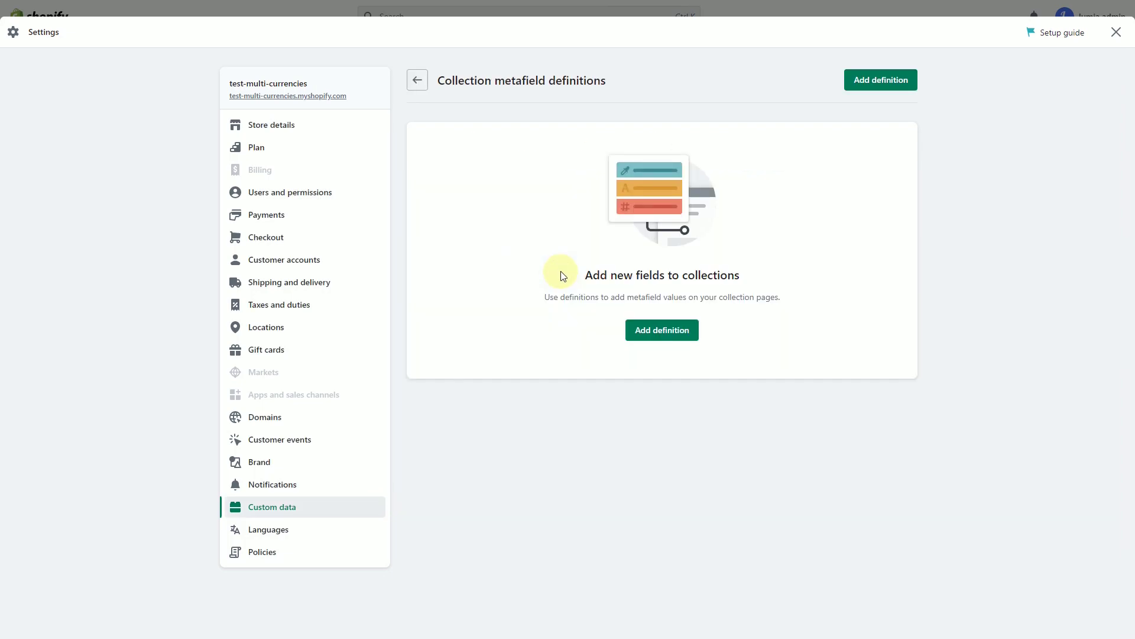
Step: Define a True or false collection metafield named frequently_bought_together and save it
left_click(654, 346)
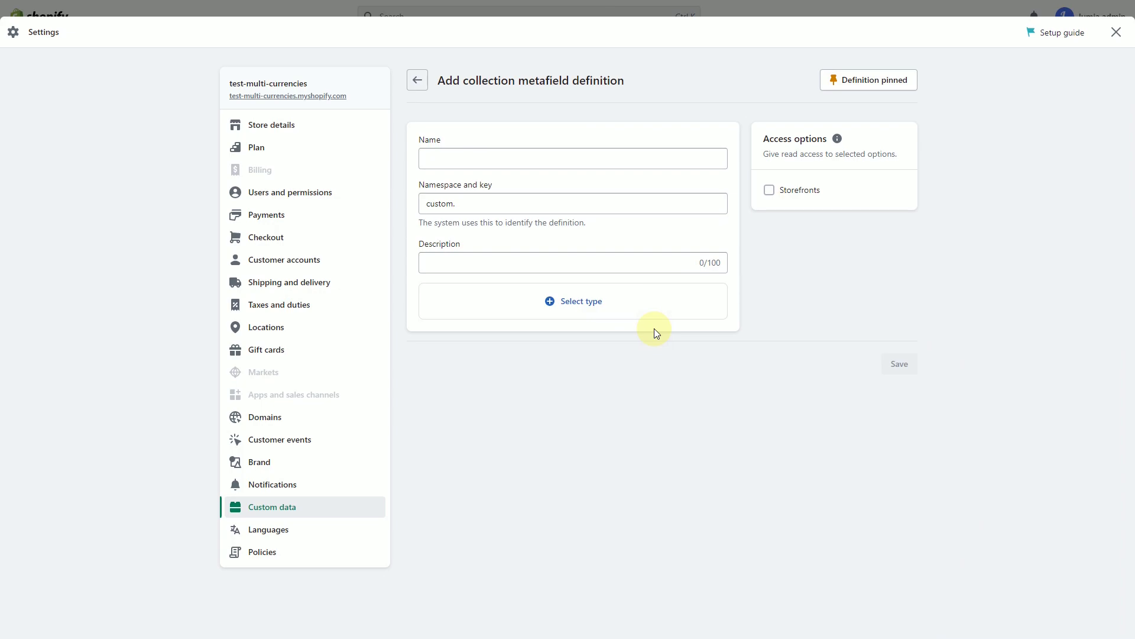
left_click(535, 158)
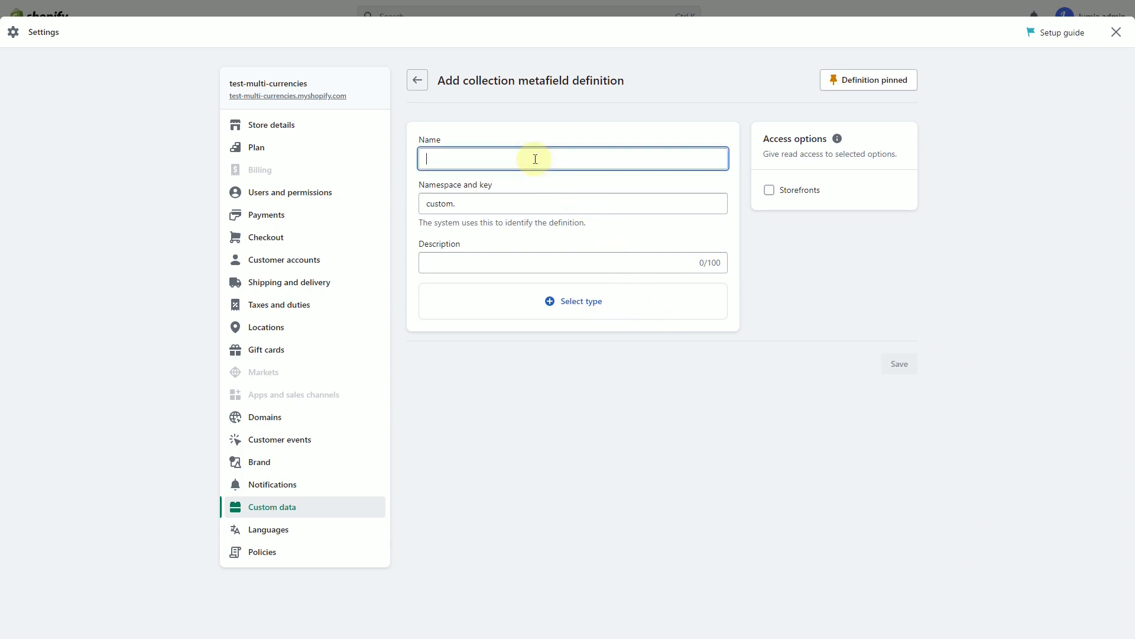
type("frequently_bought_together")
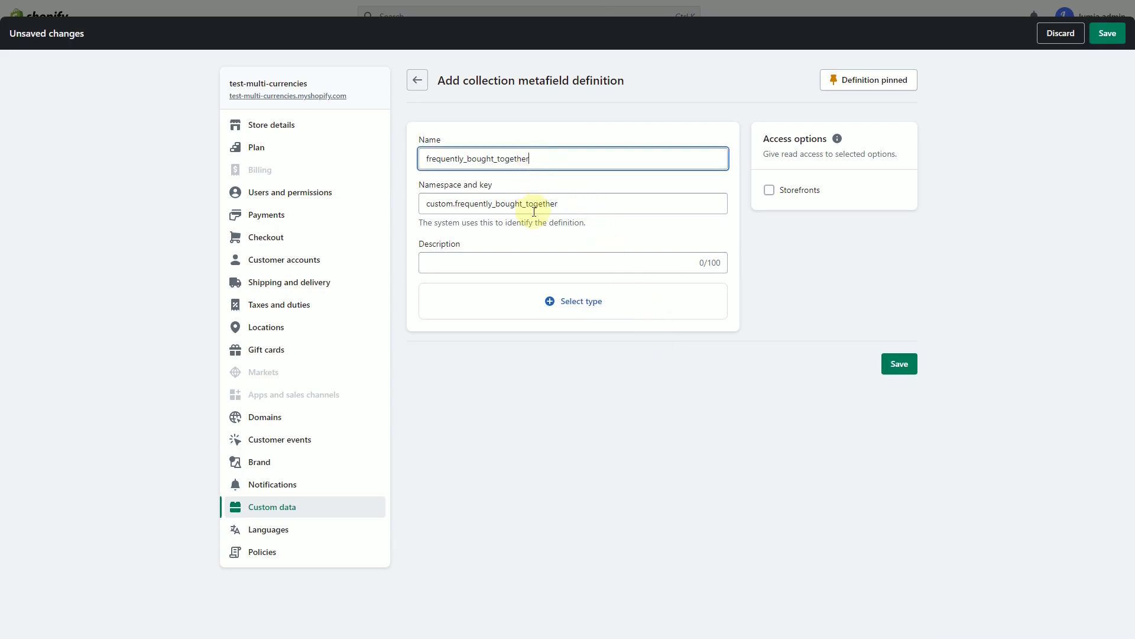
left_click(568, 306)
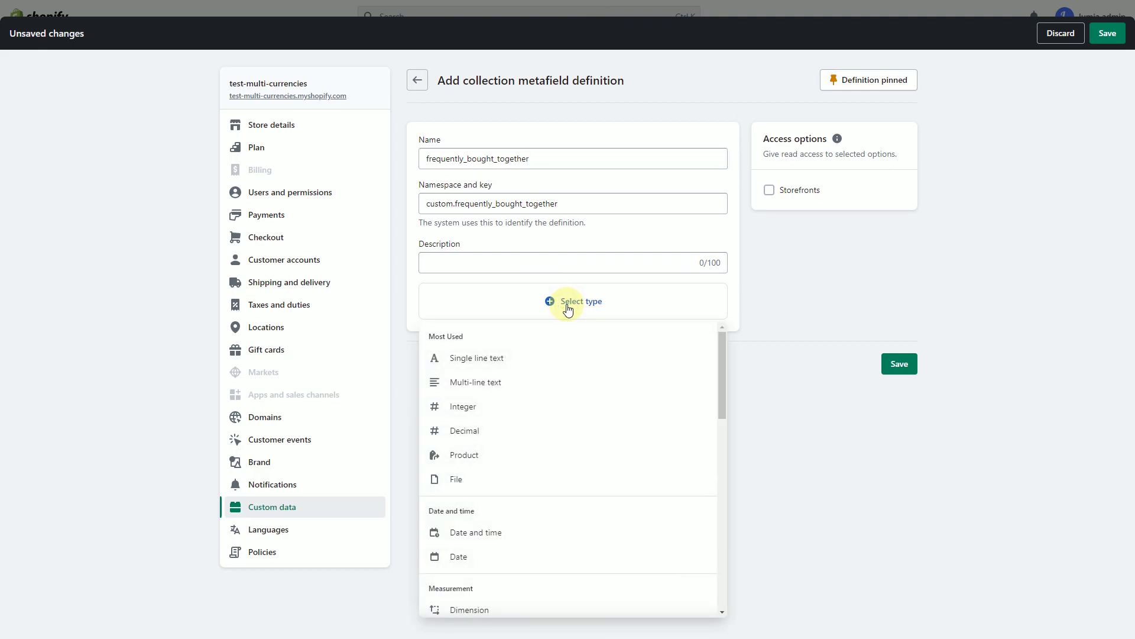
scroll(562, 408, "down", 8)
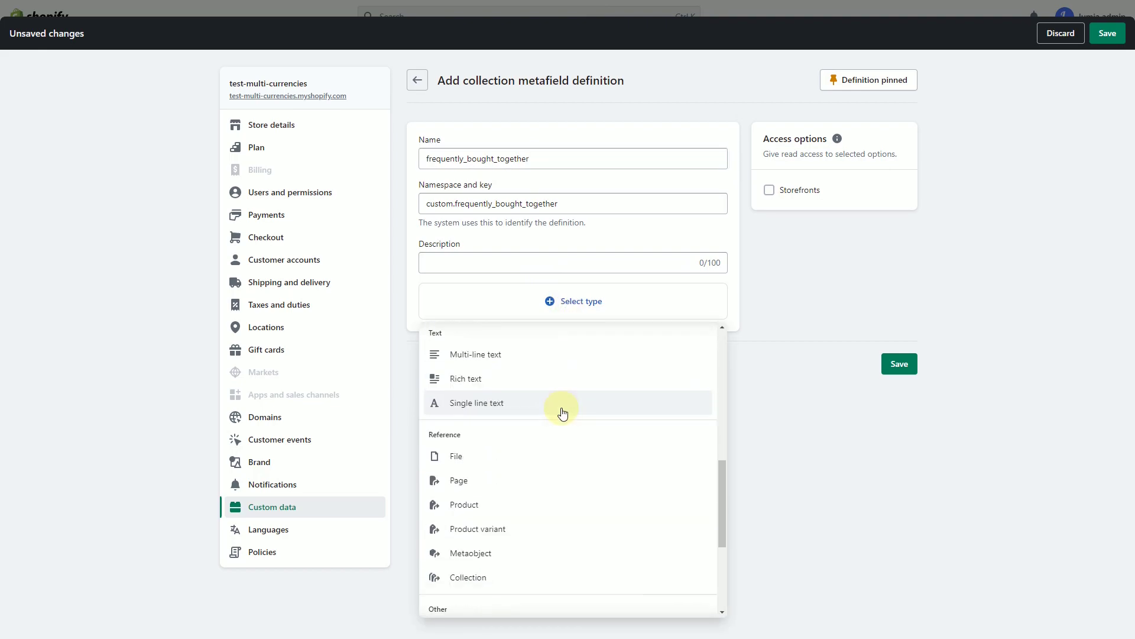
scroll(533, 429, "down", 2)
left_click(492, 471)
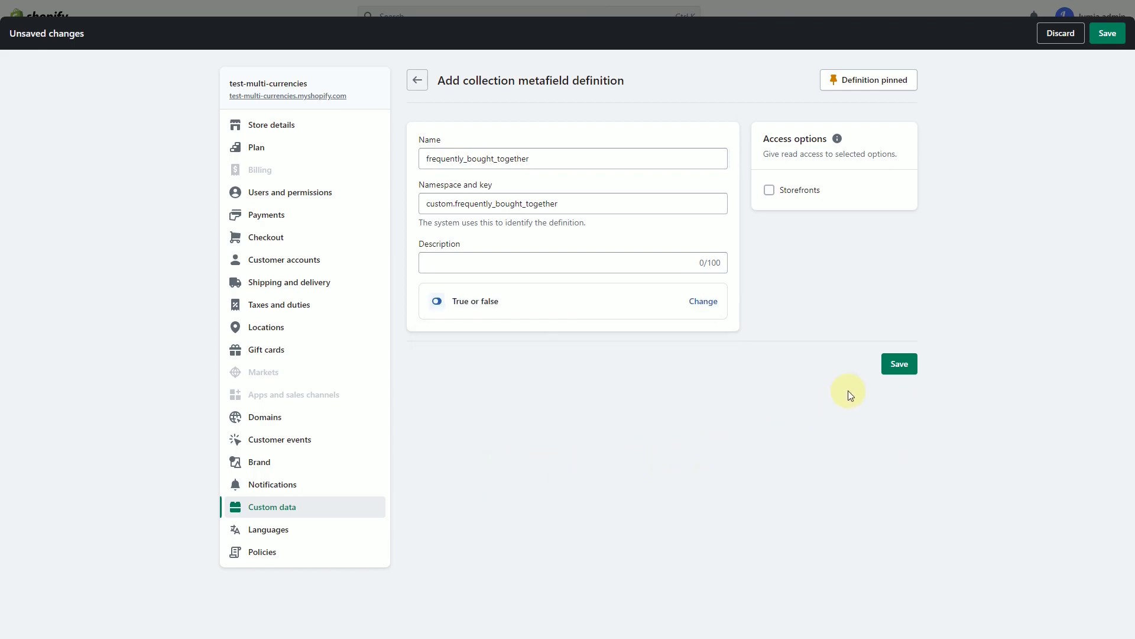
left_click(898, 364)
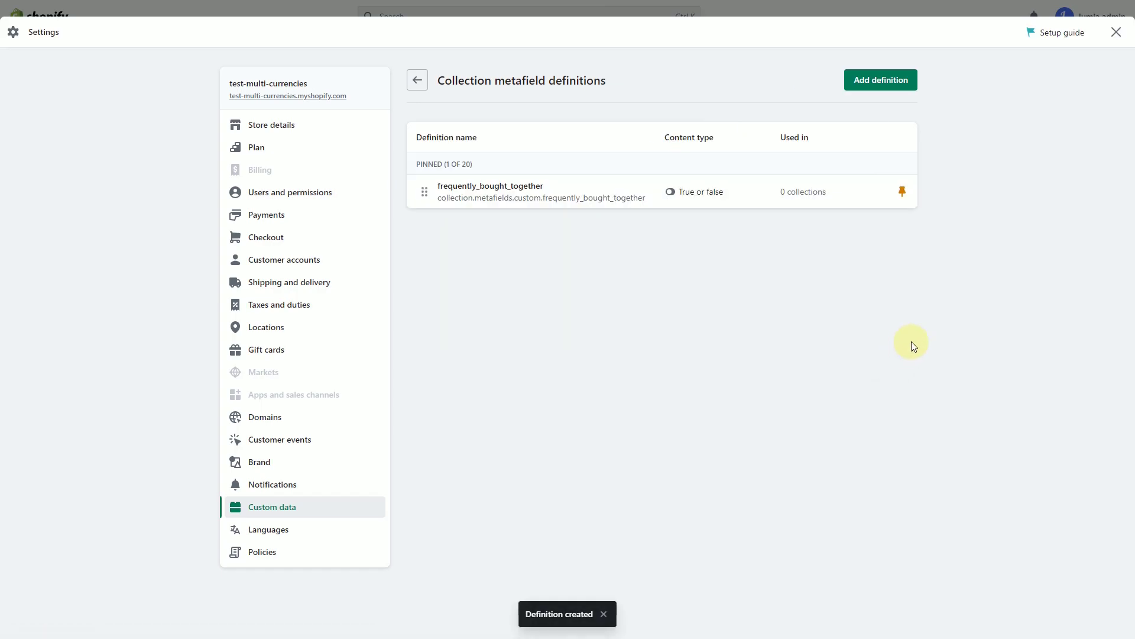
left_click(1116, 32)
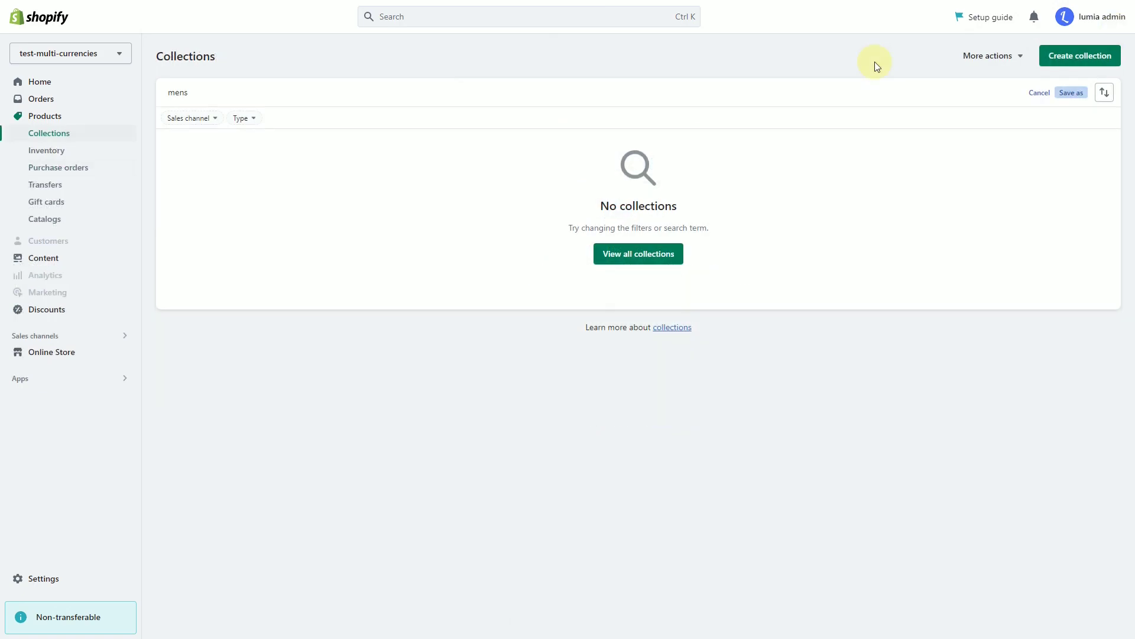
Step: Create and save a Manual-type collection titled Men's set 1
left_click(1072, 54)
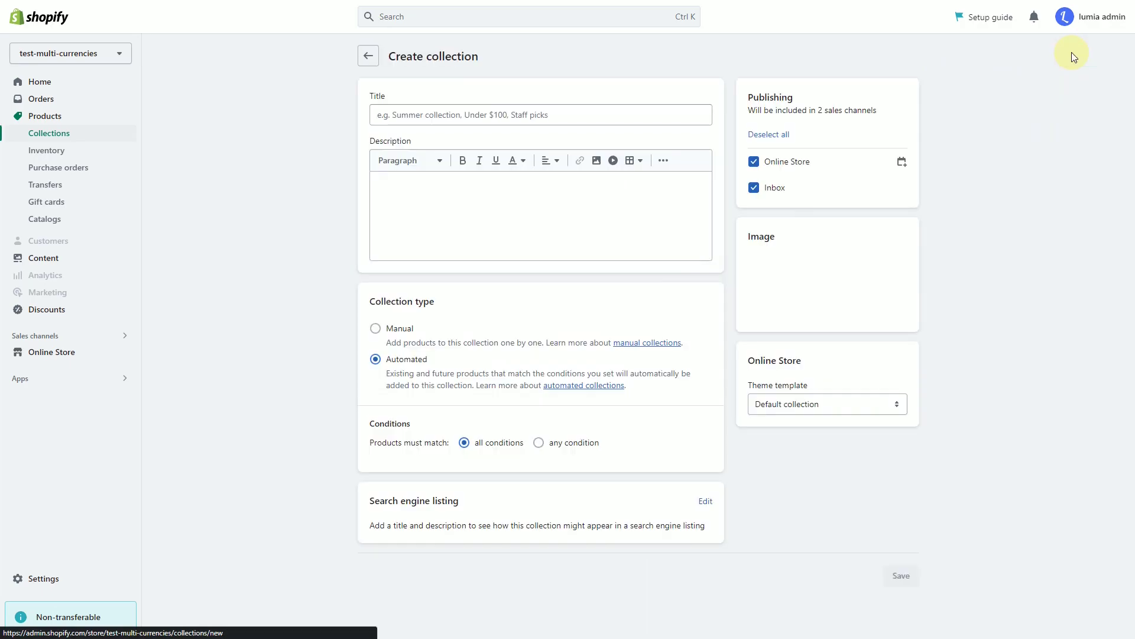
left_click(493, 113)
type("Men's set 1")
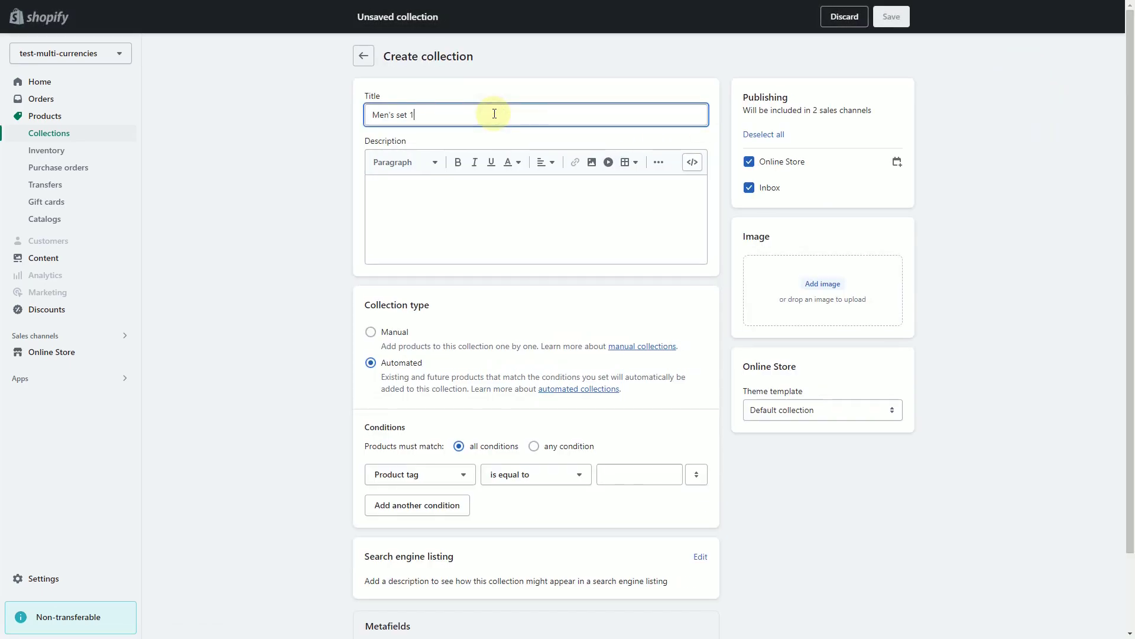
left_click(371, 331)
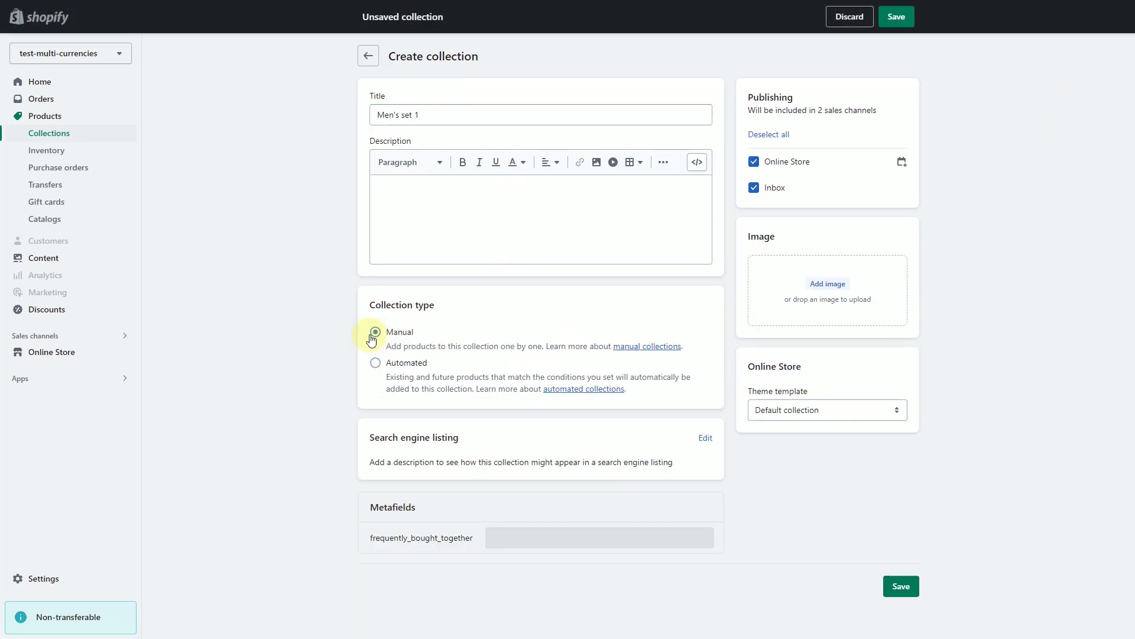
left_click(900, 586)
Step: Search 'men' and add Men's Jeans, Men's Sweater, Sneakers and Wallet to the collection
left_click(410, 396)
type("men")
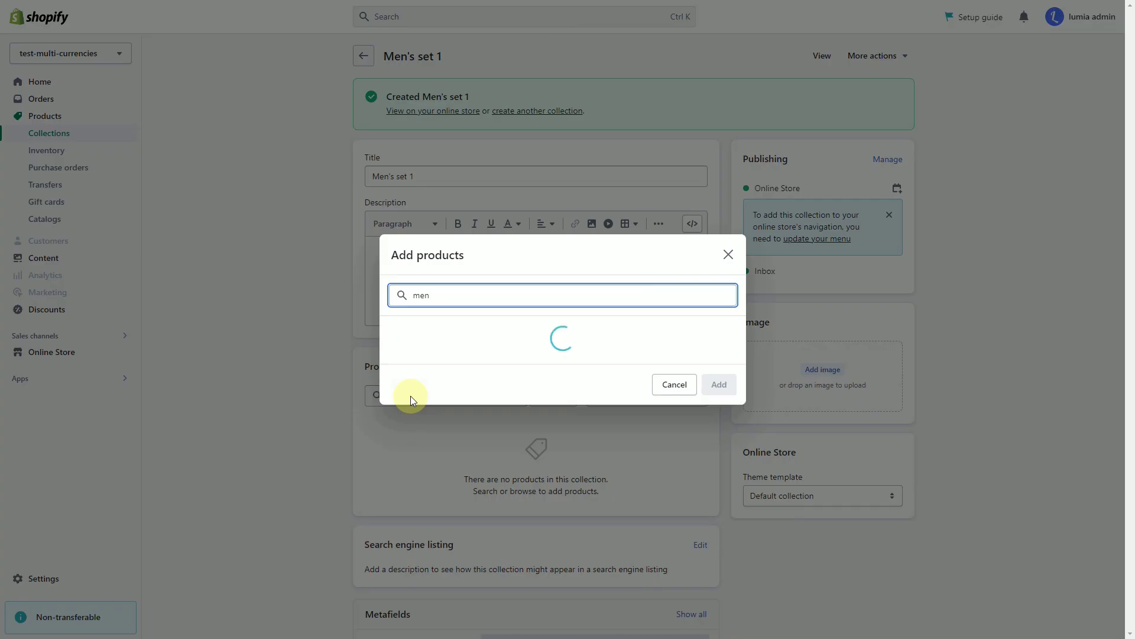
left_click(395, 214)
left_click(395, 257)
left_click(395, 300)
left_click(395, 343)
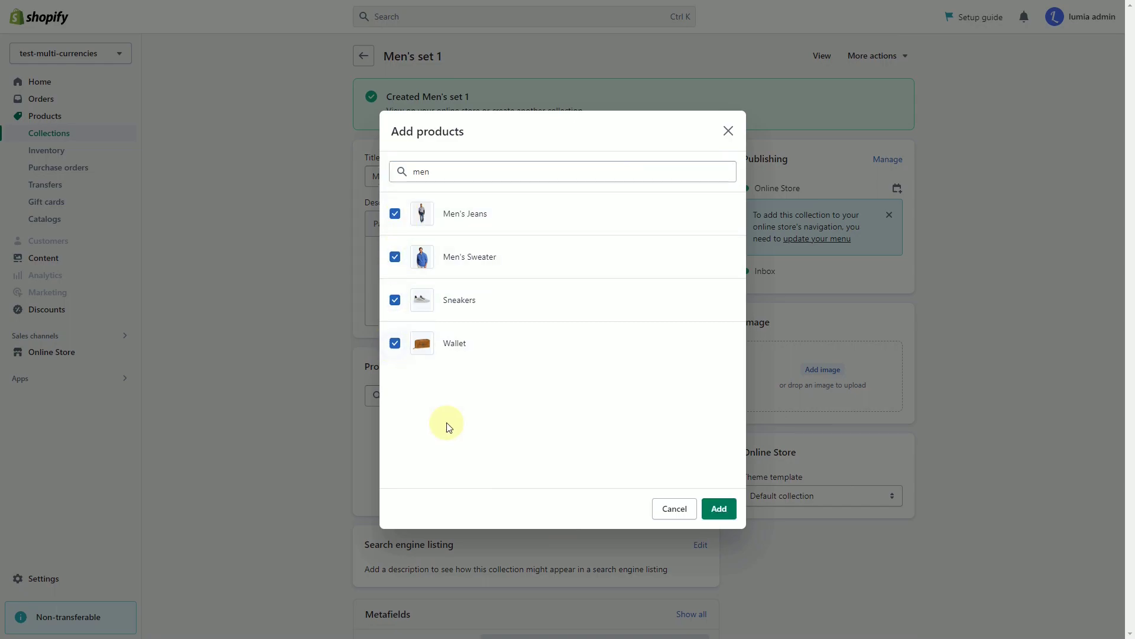
left_click(719, 507)
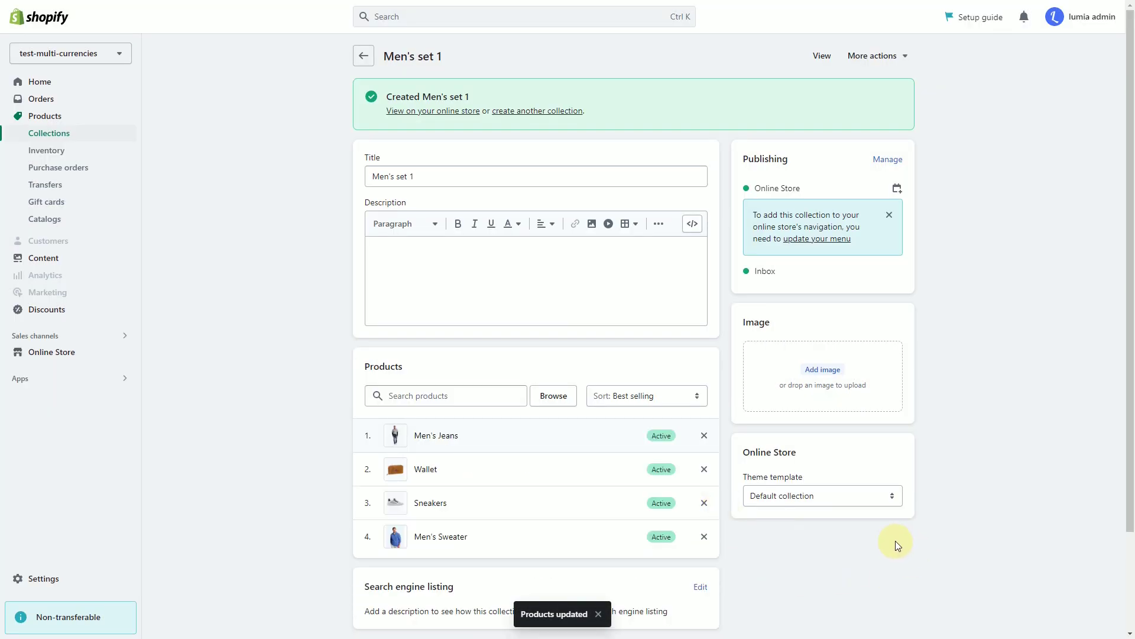
Step: Set the frequently_bought_together metafield to True and save the collection
scroll(895, 540, "down", 2)
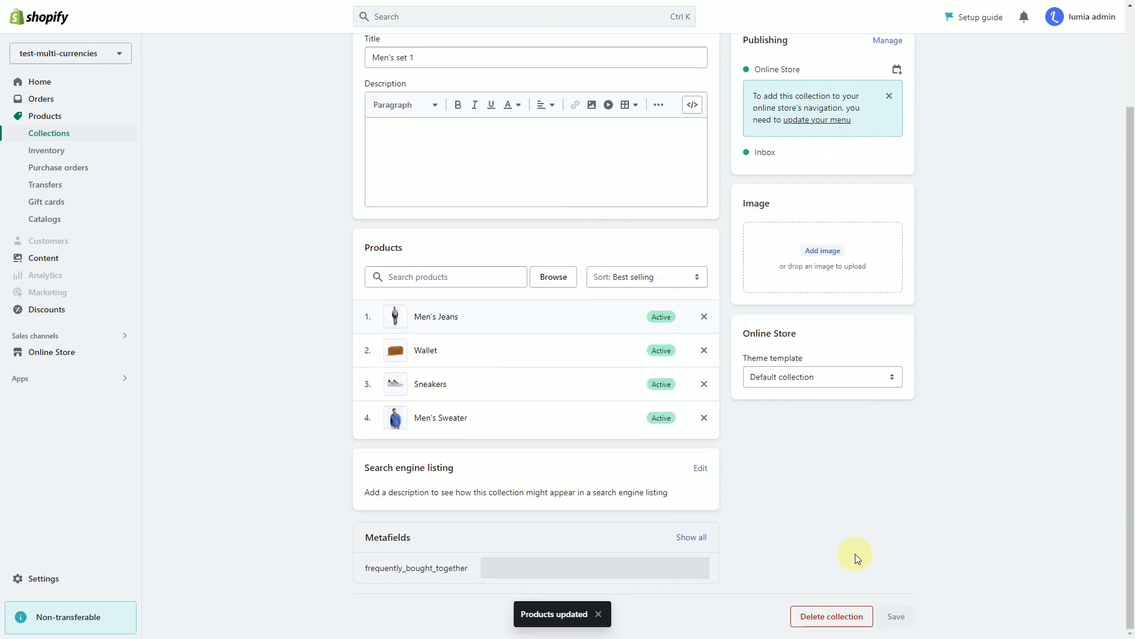
left_click(518, 568)
left_click(506, 571)
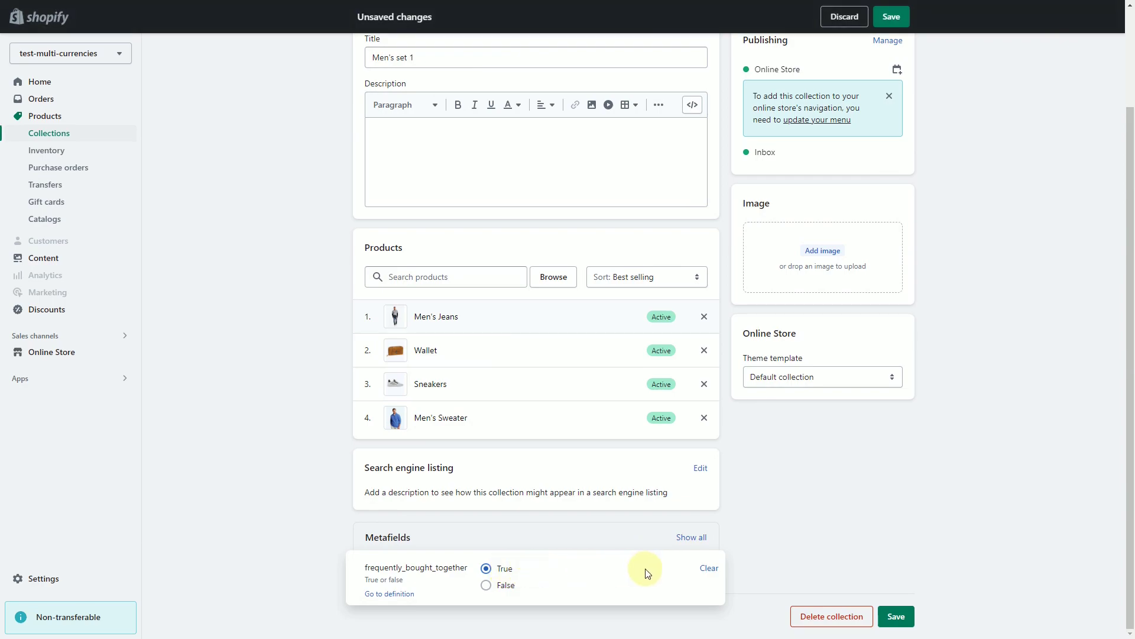
left_click(897, 612)
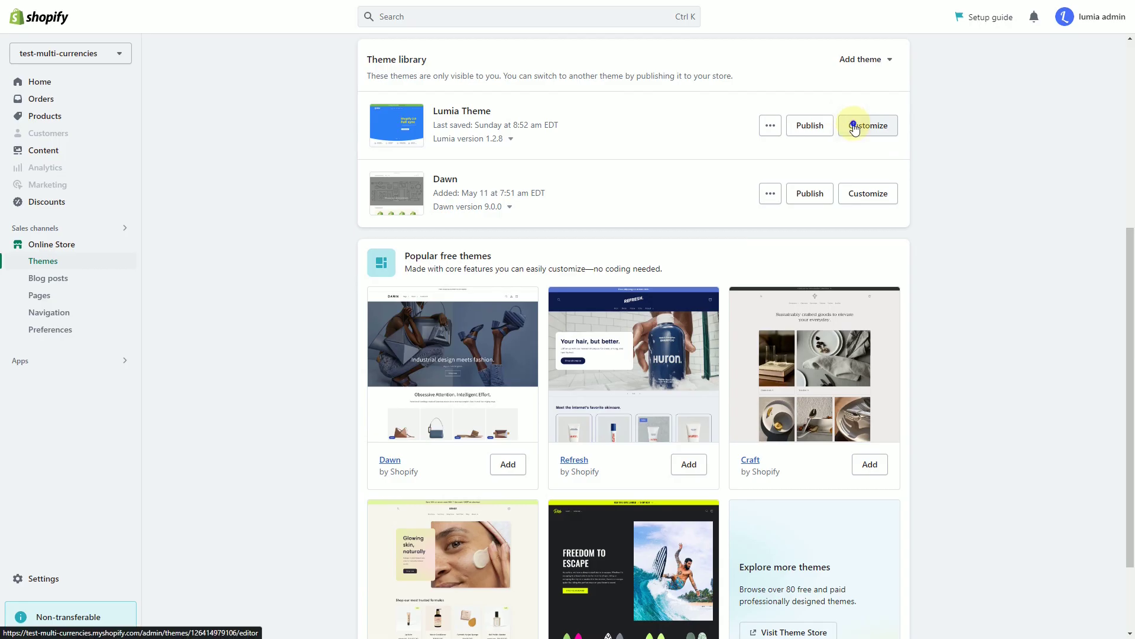
Step: Customize the Lumia Theme and expand then collapse its Frequently Bought Together theme settings
left_click(853, 123)
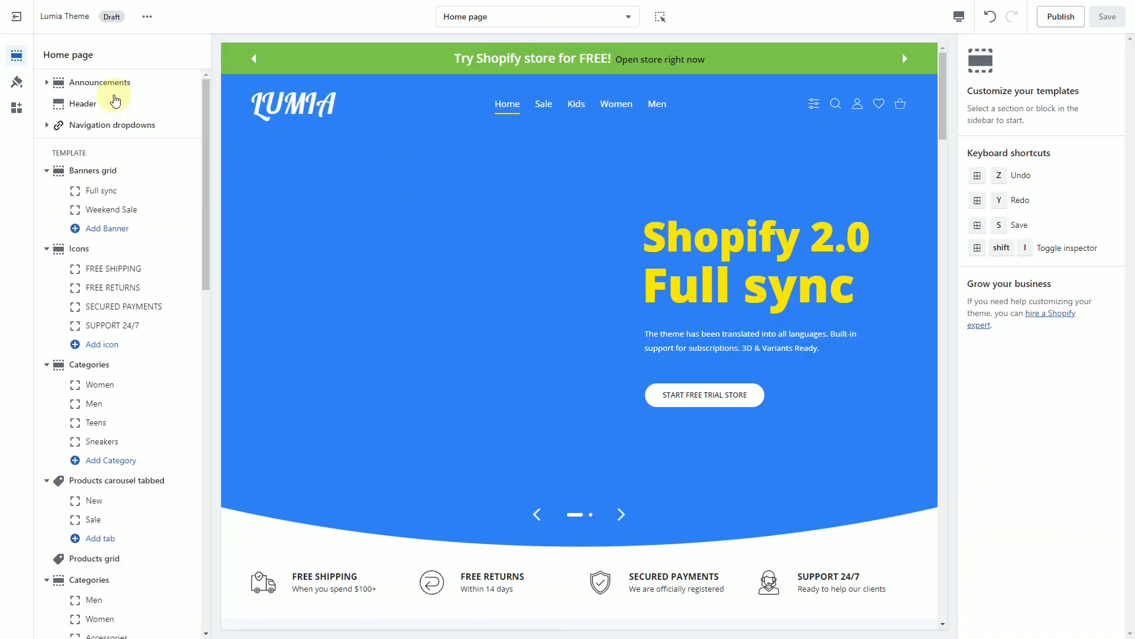
left_click(17, 84)
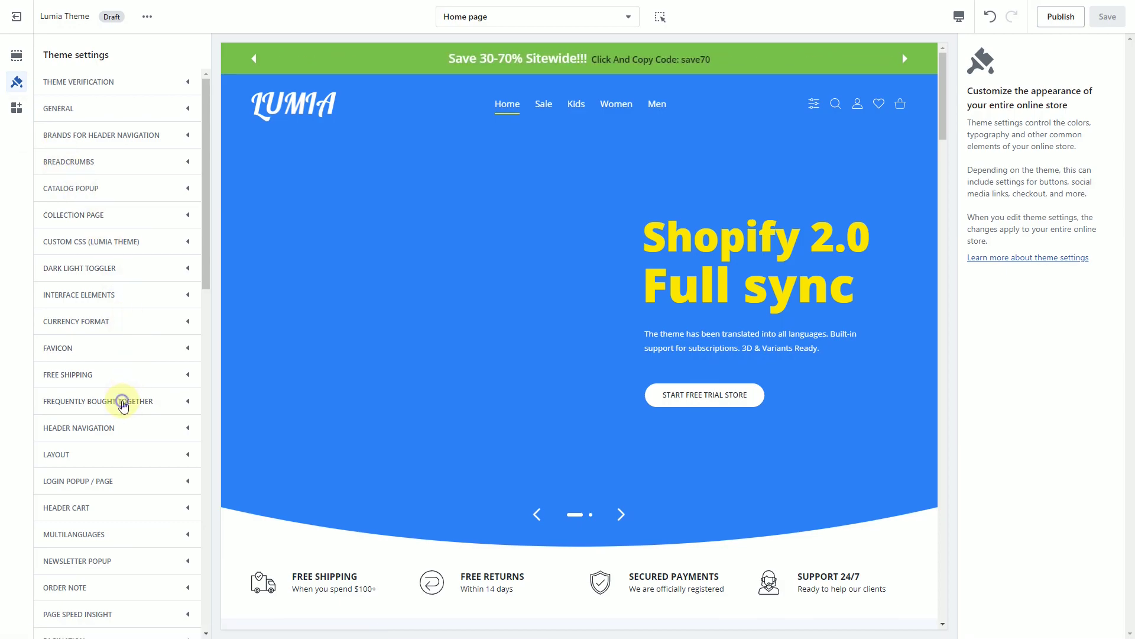
left_click(123, 403)
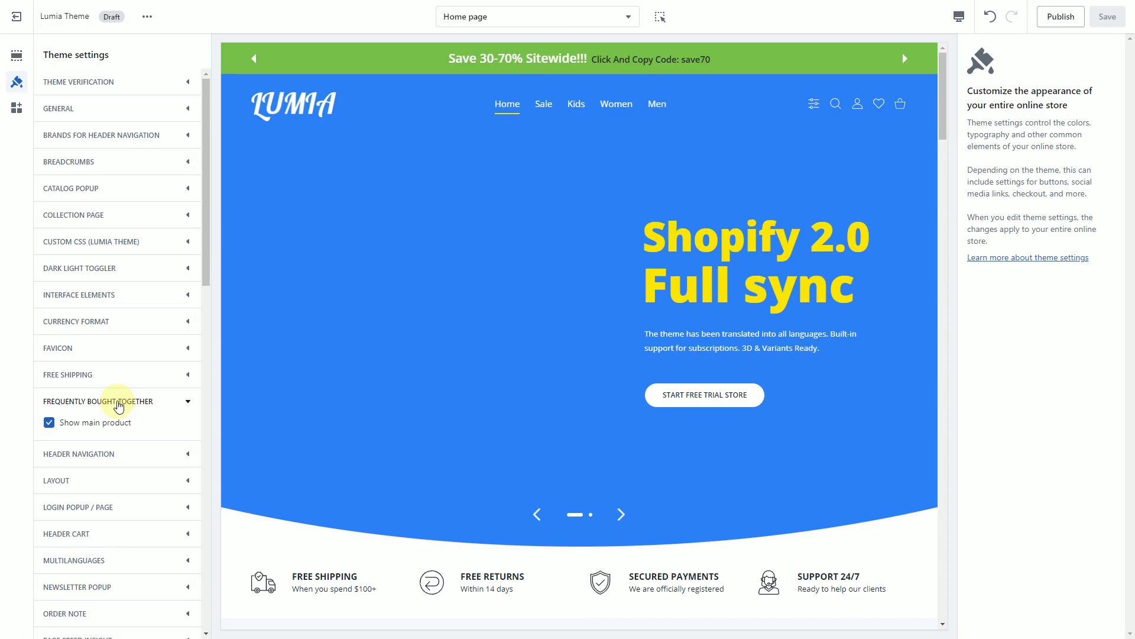
left_click(119, 403)
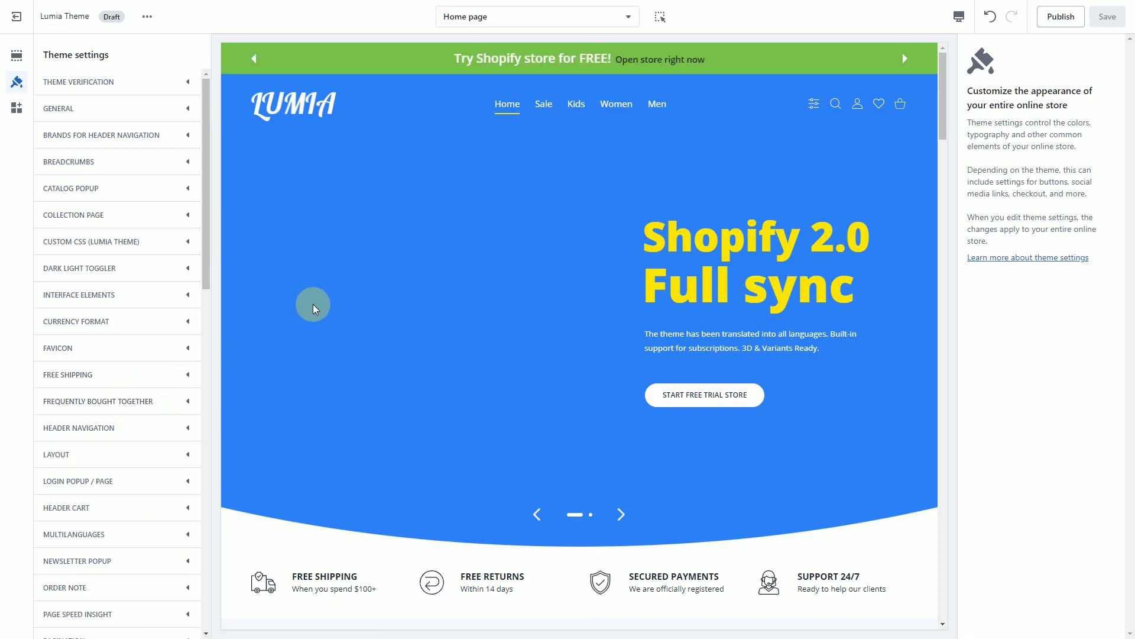
left_click(584, 19)
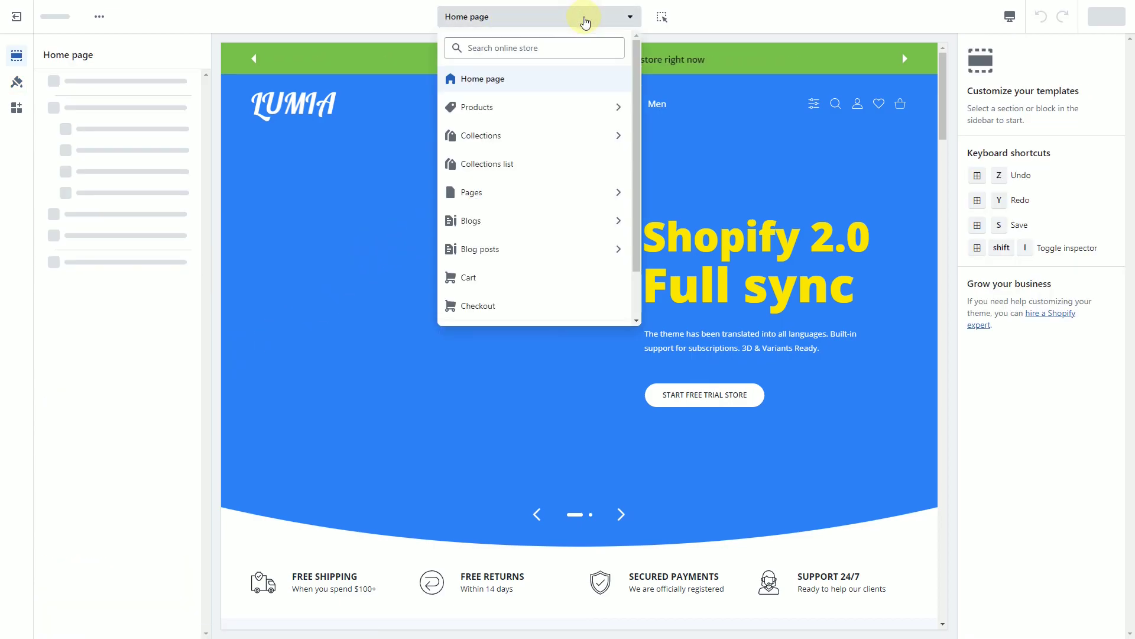
Step: Choose Products › Default product in the template dropdown
left_click(553, 106)
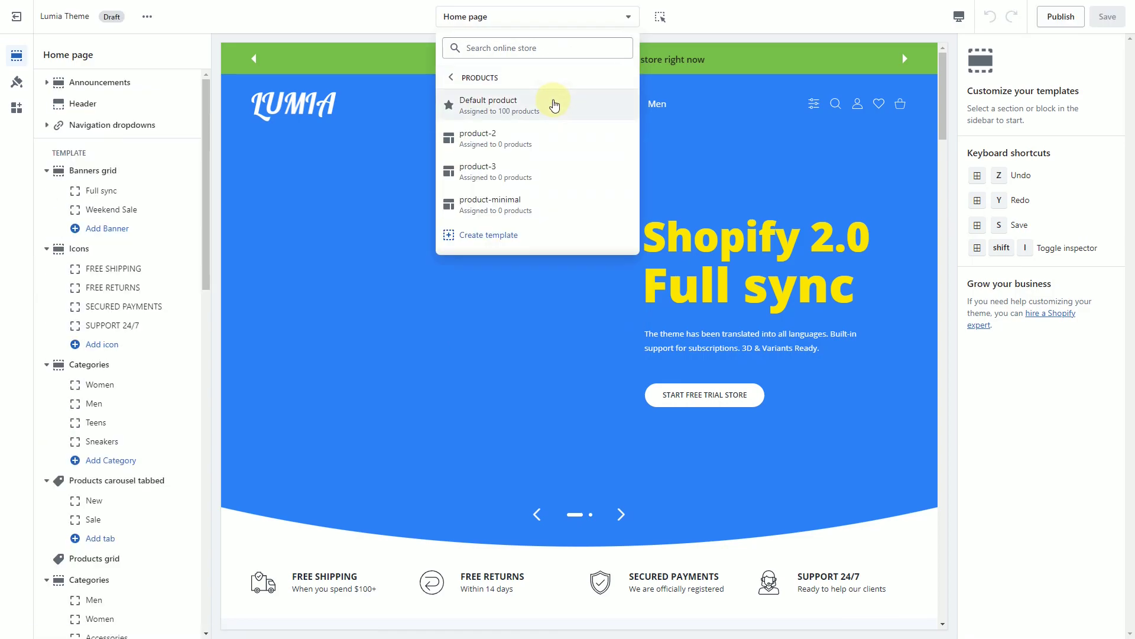
left_click(554, 105)
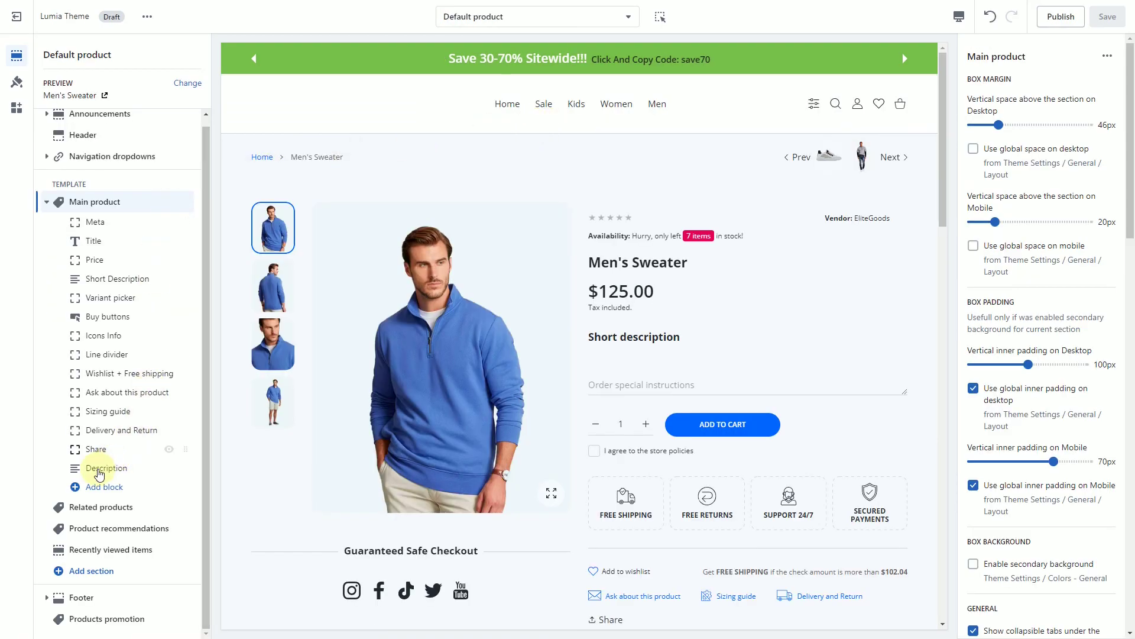
Step: Add a Frequently bought items block with Inner product placement, dragged below Buy buttons
left_click(98, 486)
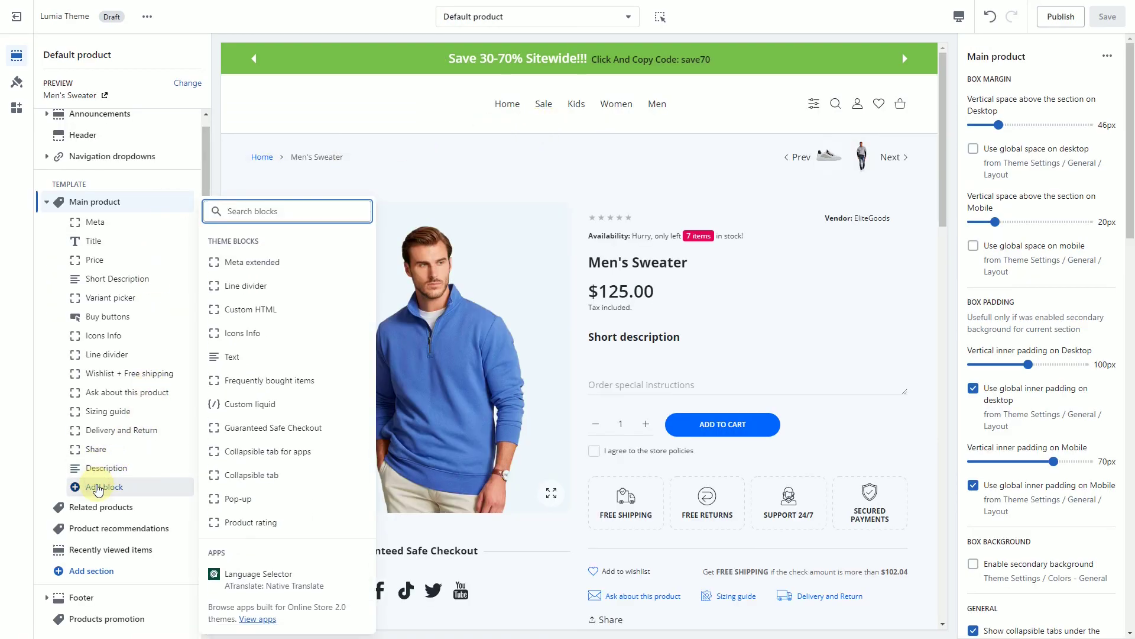
left_click(266, 380)
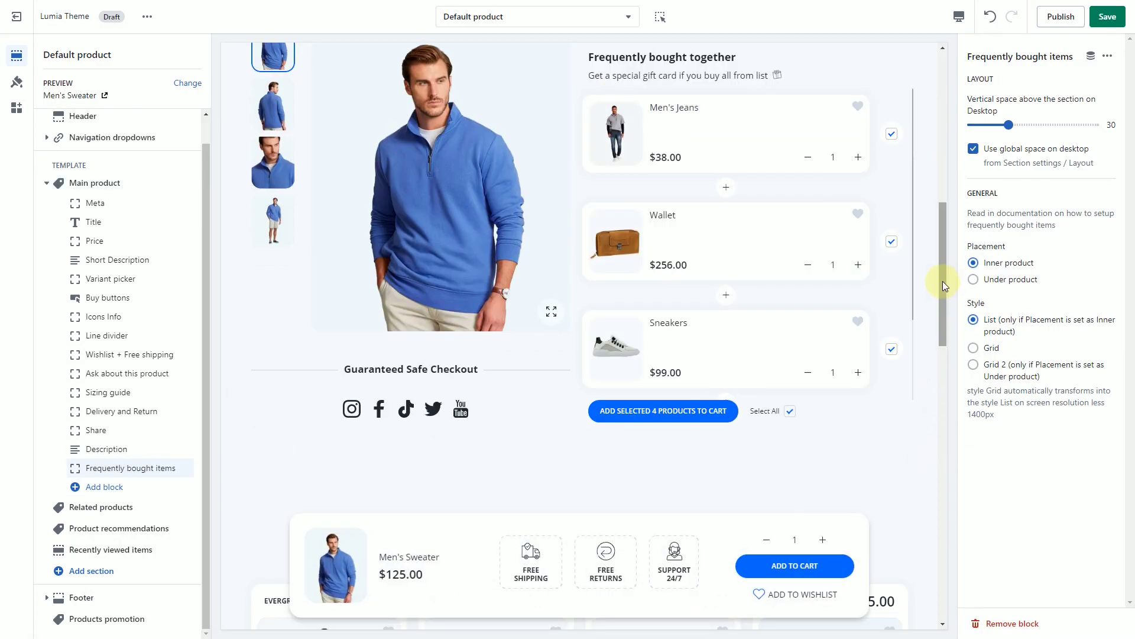
left_click(973, 280)
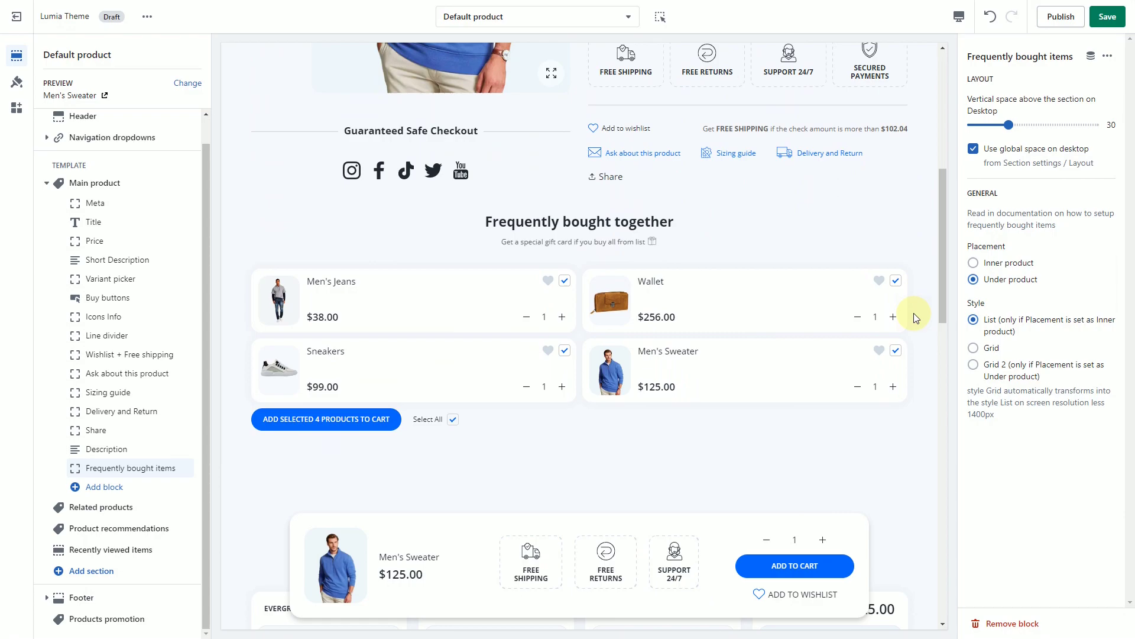
left_click(972, 263)
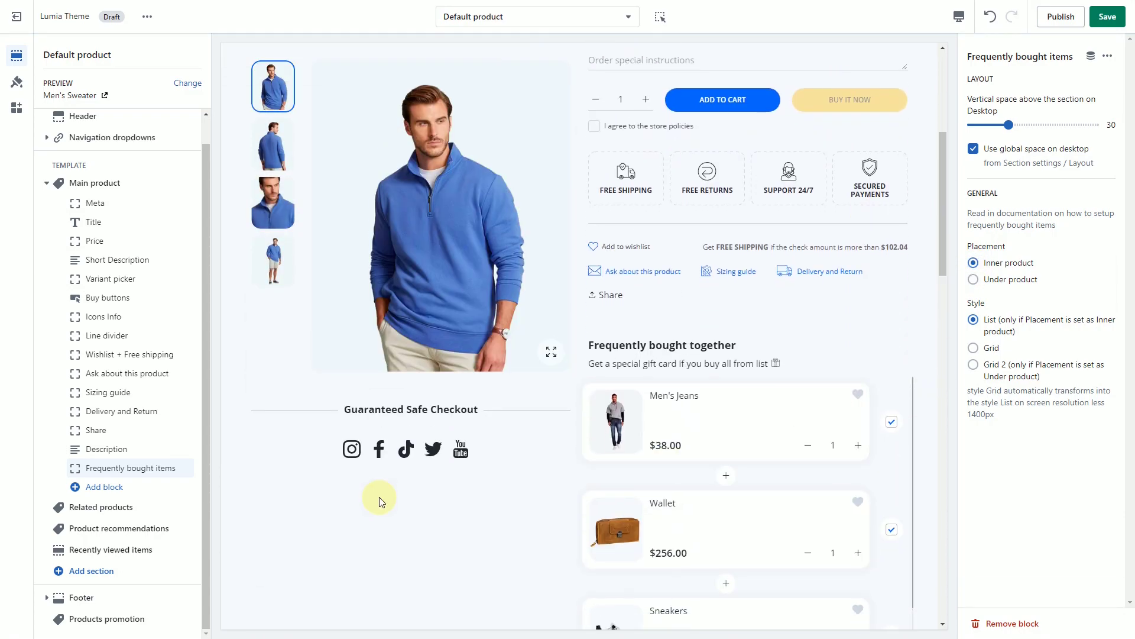
left_click_drag(178, 467, 137, 317)
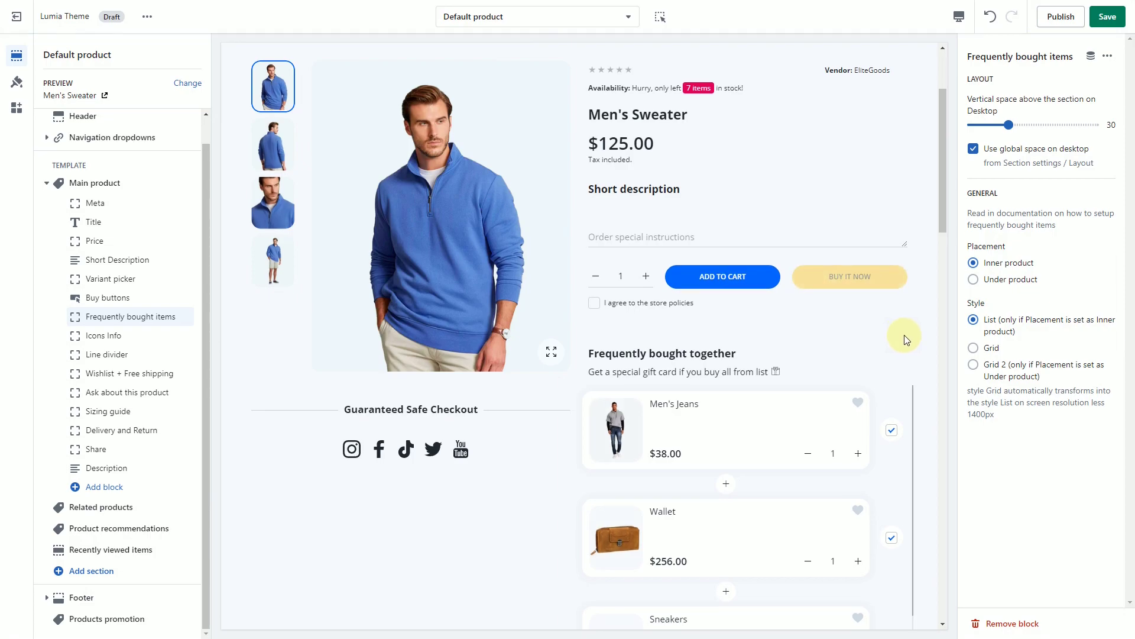
Step: Save the Default product template changes
scroll(904, 334, "down", 5)
scroll(923, 331, "down", 3)
scroll(892, 367, "up", 3)
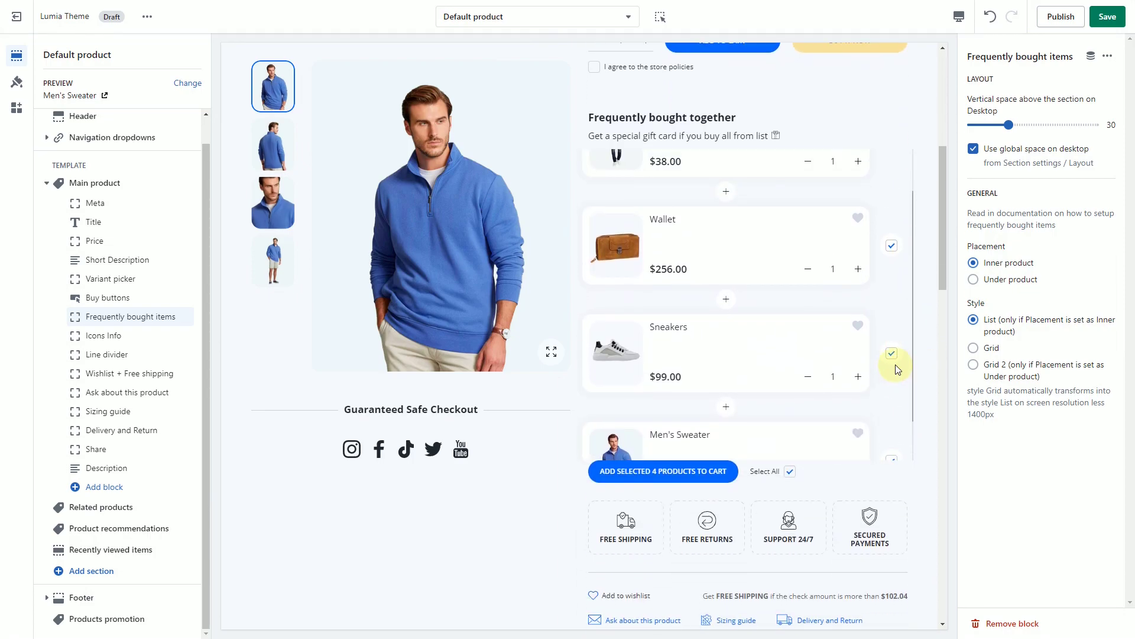
left_click(1107, 18)
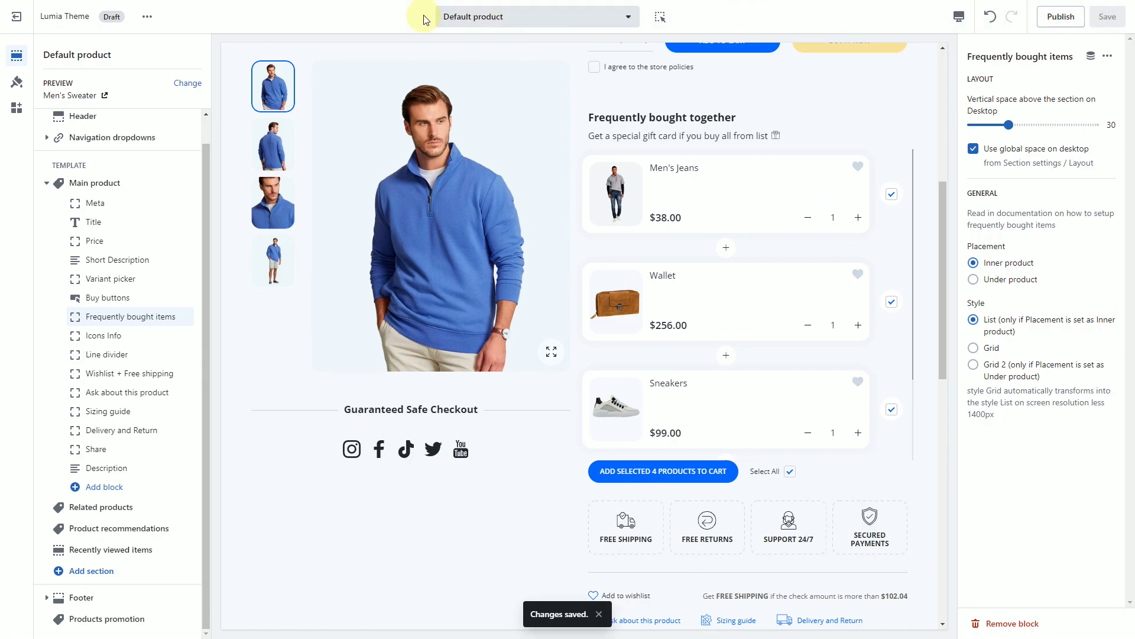
left_click(142, 17)
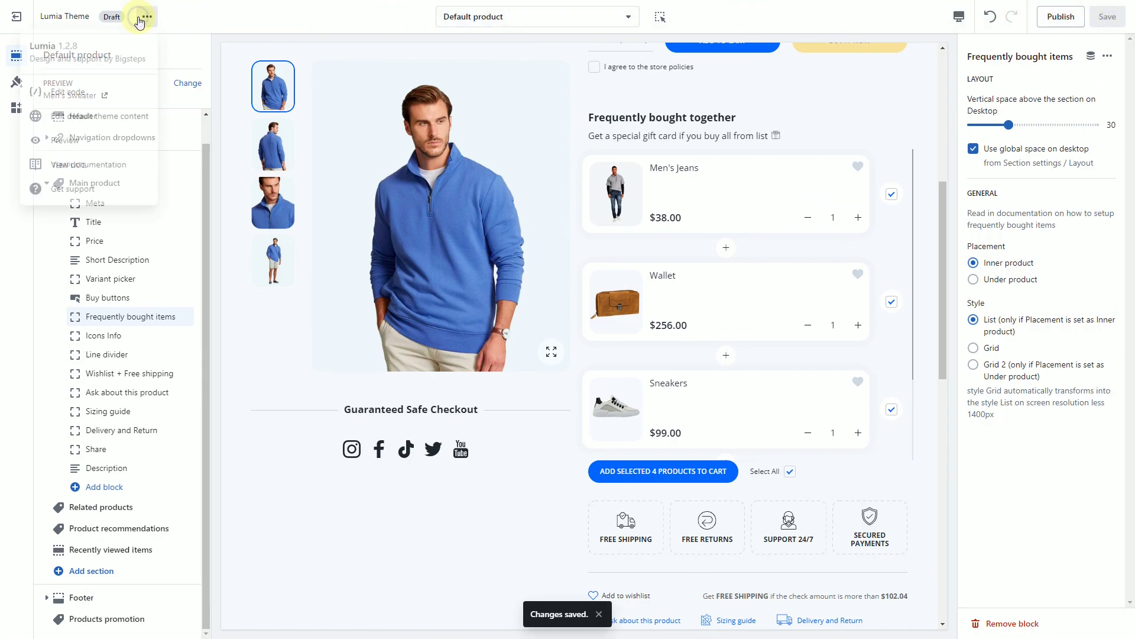
Step: Preview the storefront and browse the Men's Jeans and Wallet bundle product pages
left_click(83, 142)
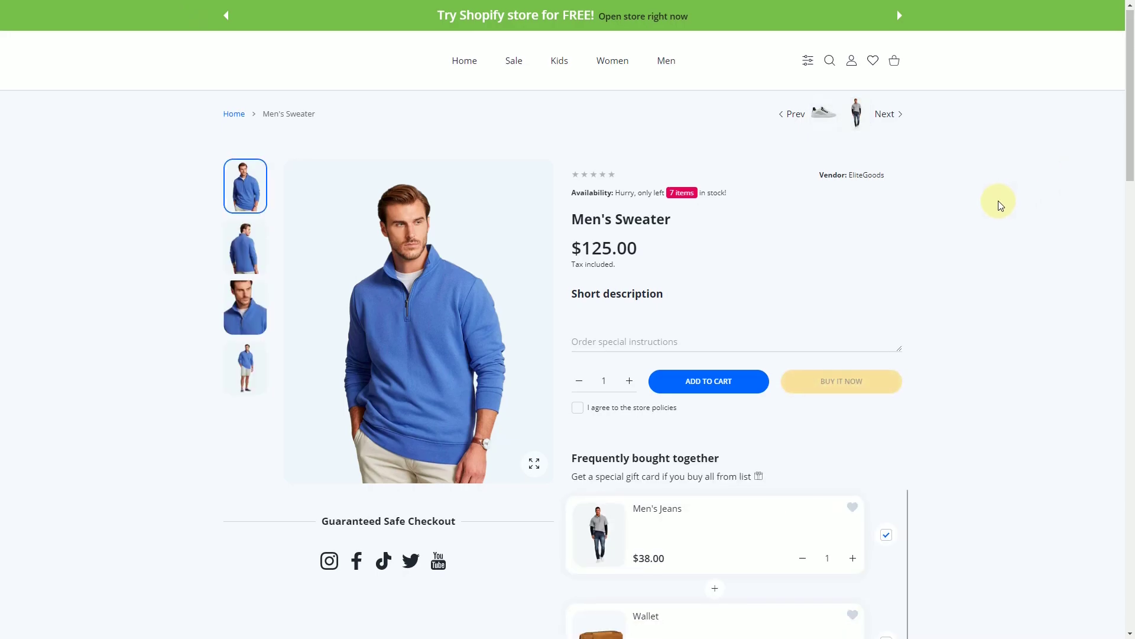
scroll(998, 200, "down", 5)
scroll(999, 200, "down", 1)
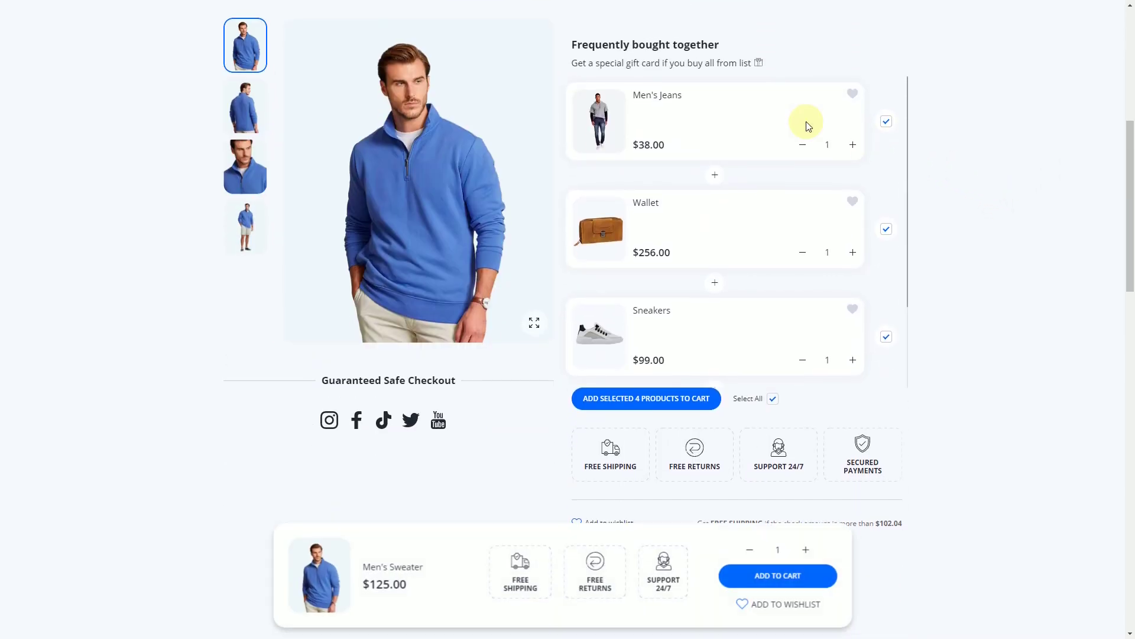
left_click(674, 97)
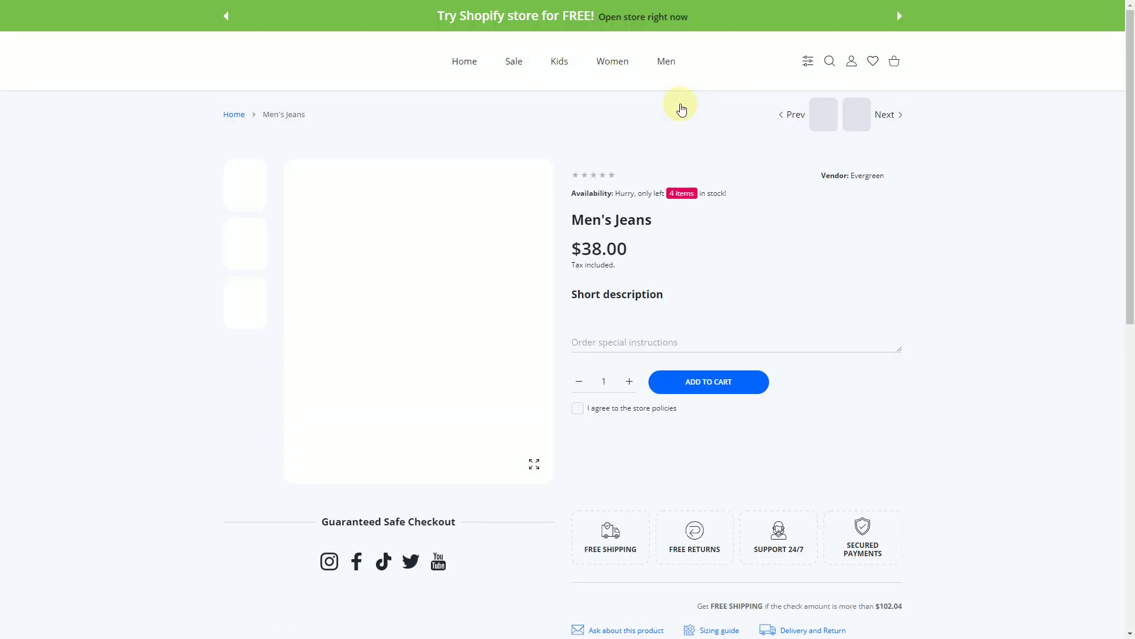
scroll(991, 231, "down", 6)
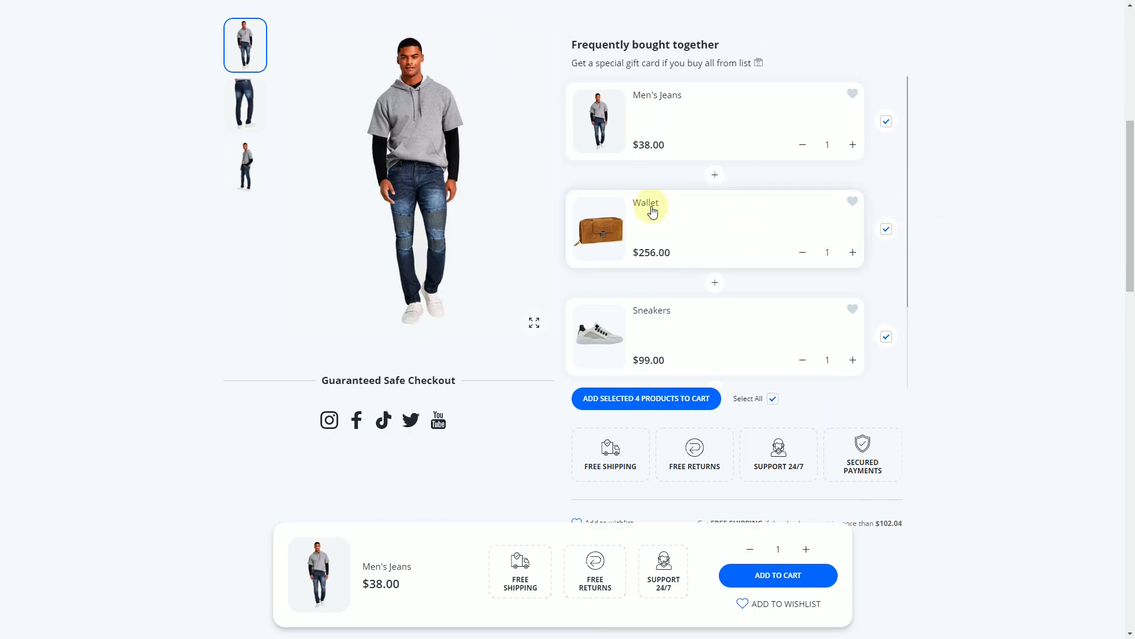
left_click(646, 203)
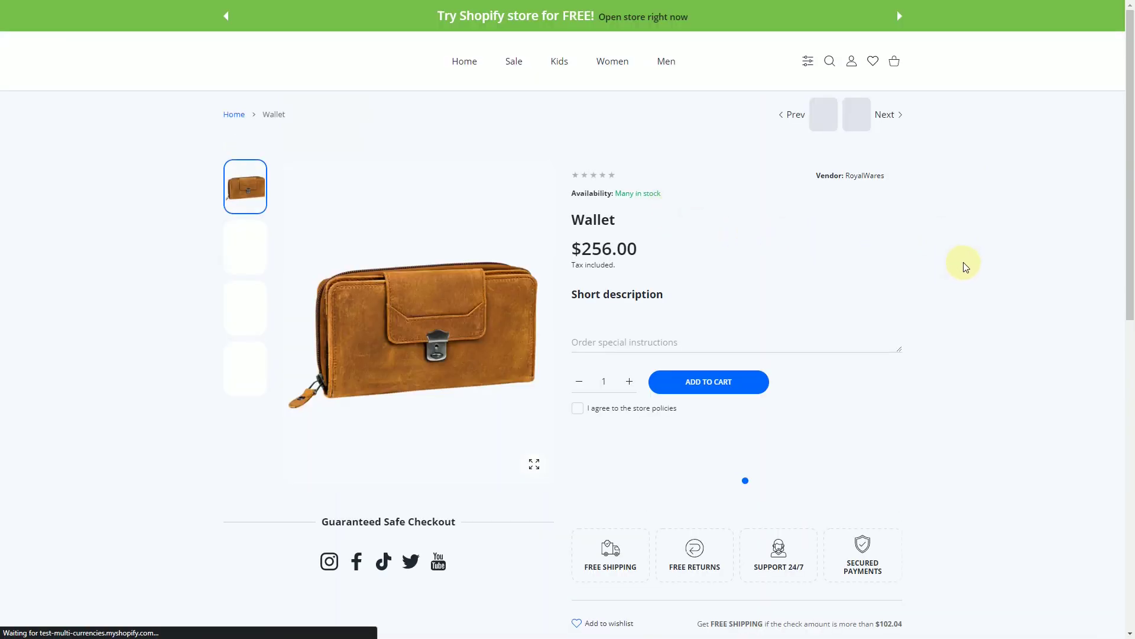
scroll(973, 264, "down", 6)
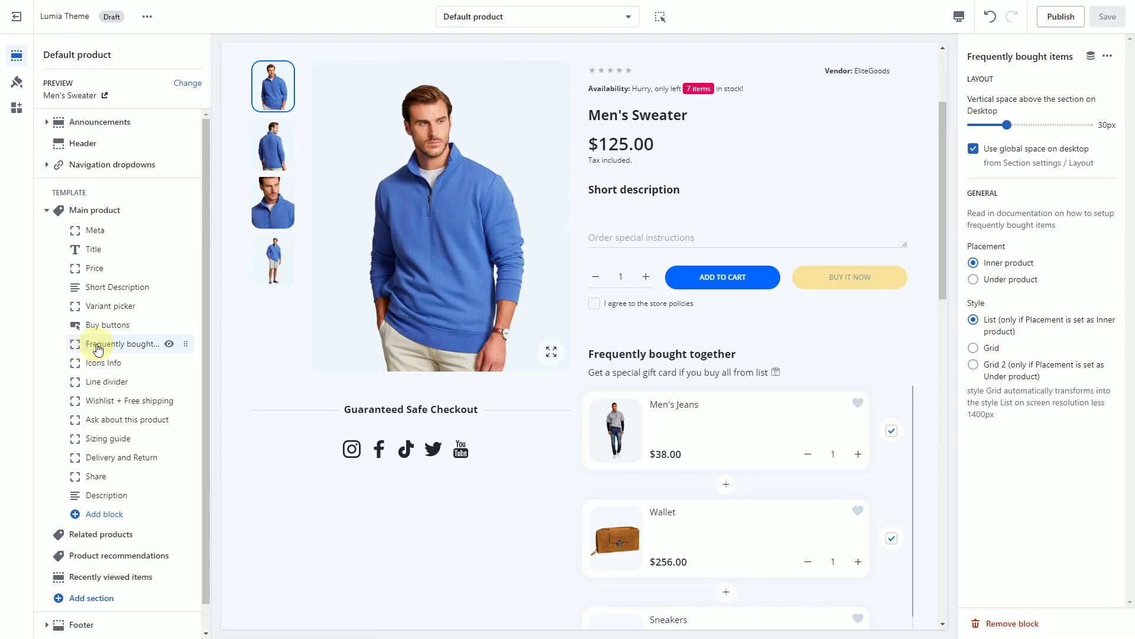
Step: Set the bundle Style to Grid, save, and preview the grid on the storefront
left_click(979, 349)
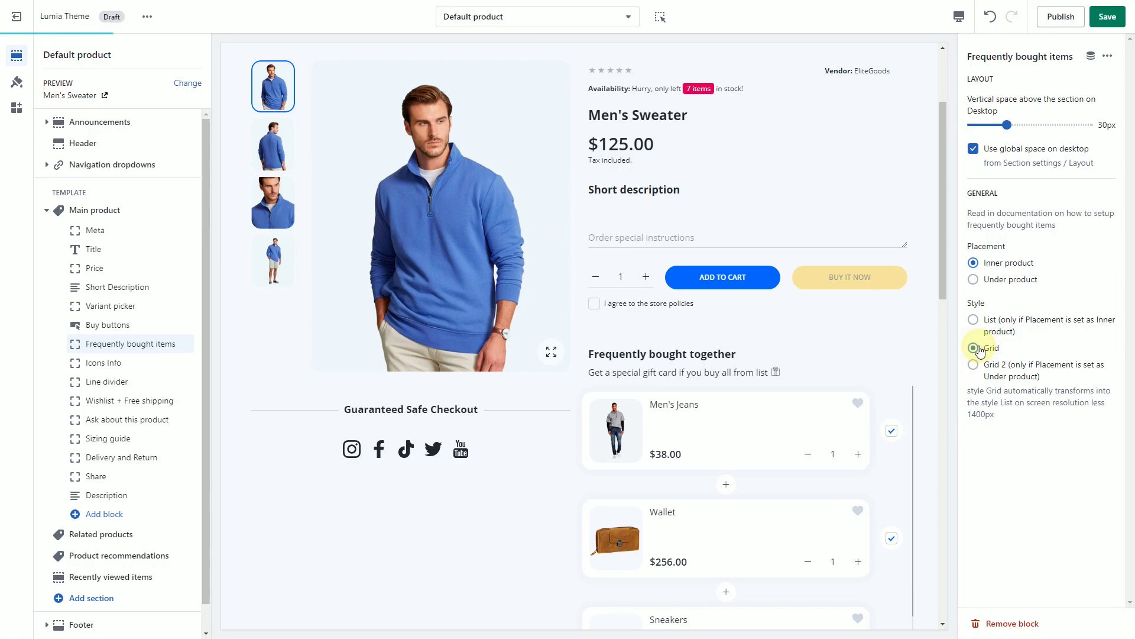
left_click(1108, 17)
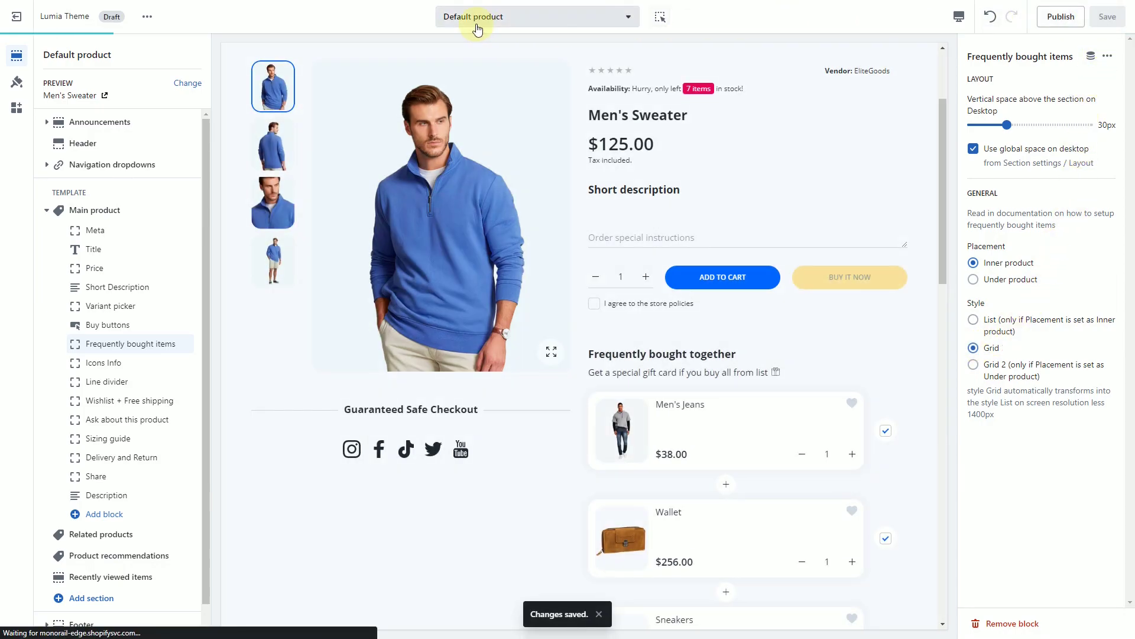
left_click(138, 19)
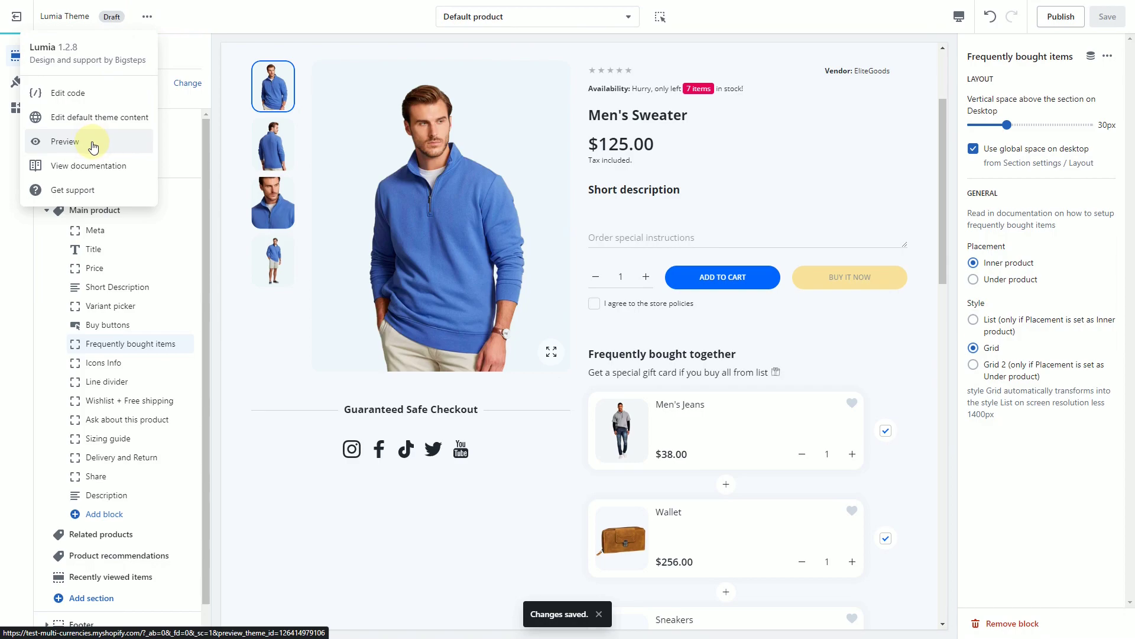
left_click(119, 139)
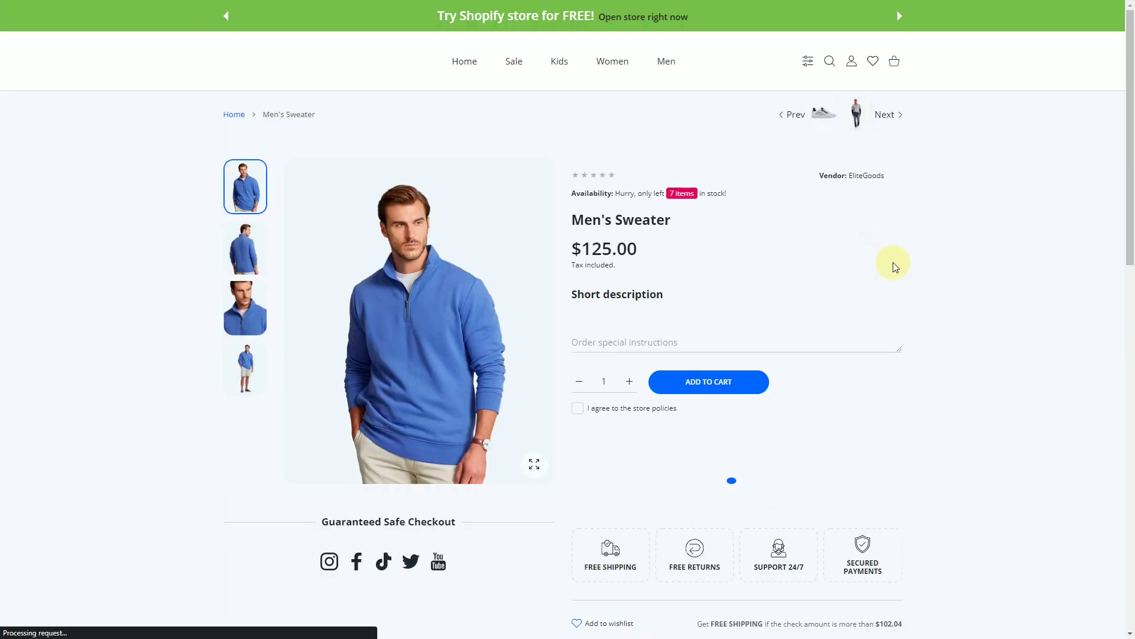
scroll(901, 267, "down", 3)
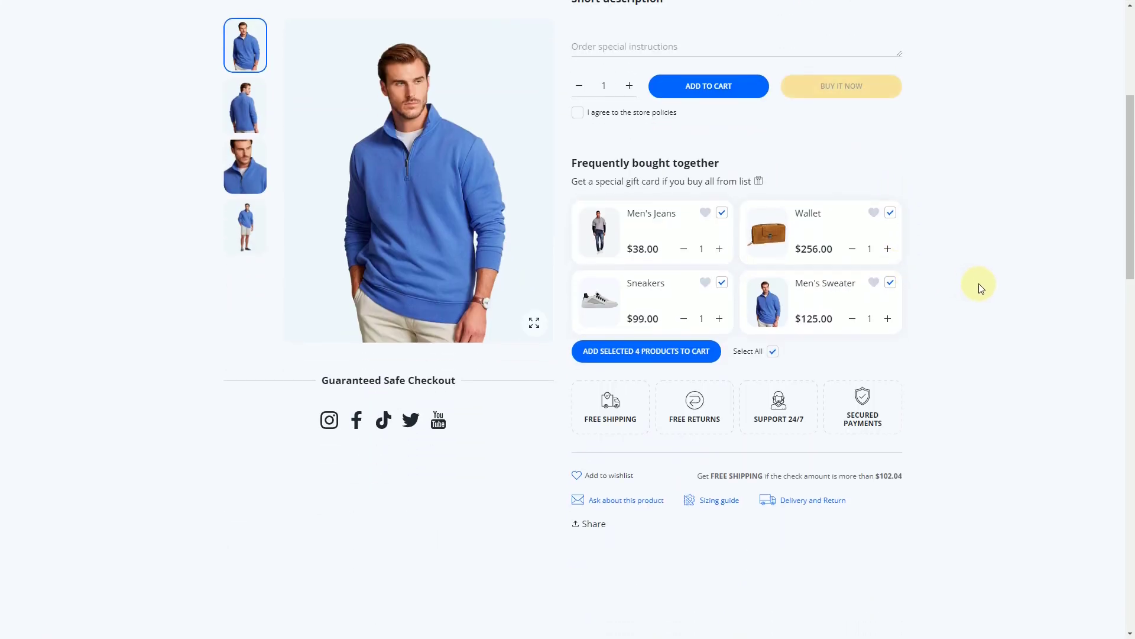